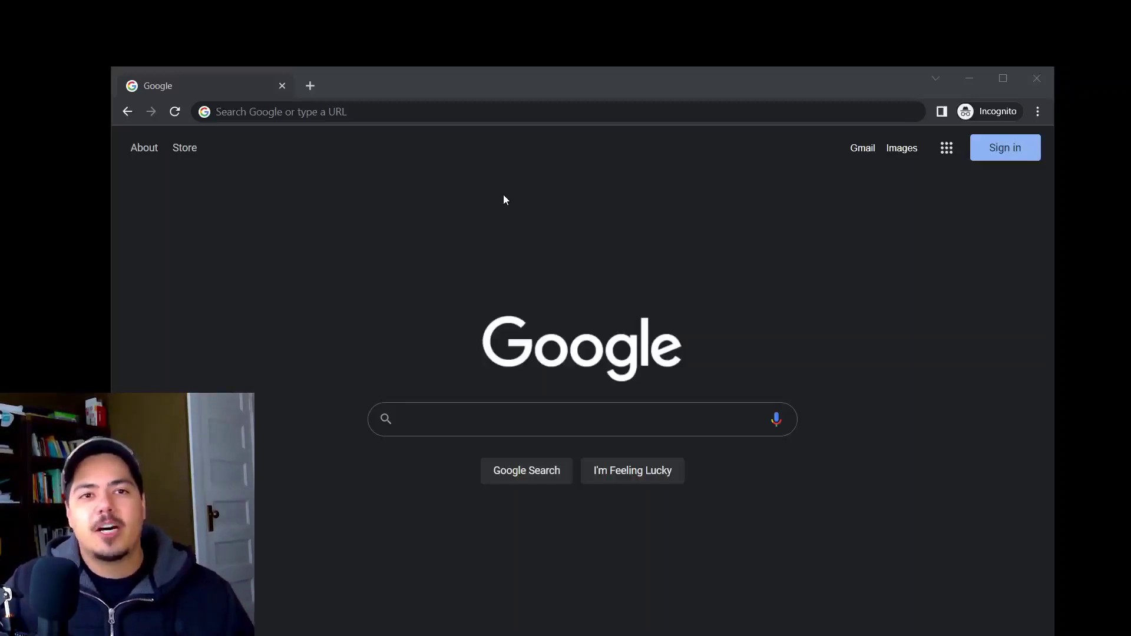
Step: Load beta.ticktick.com in Chrome to show the Major Projects list
left_click(875, 427)
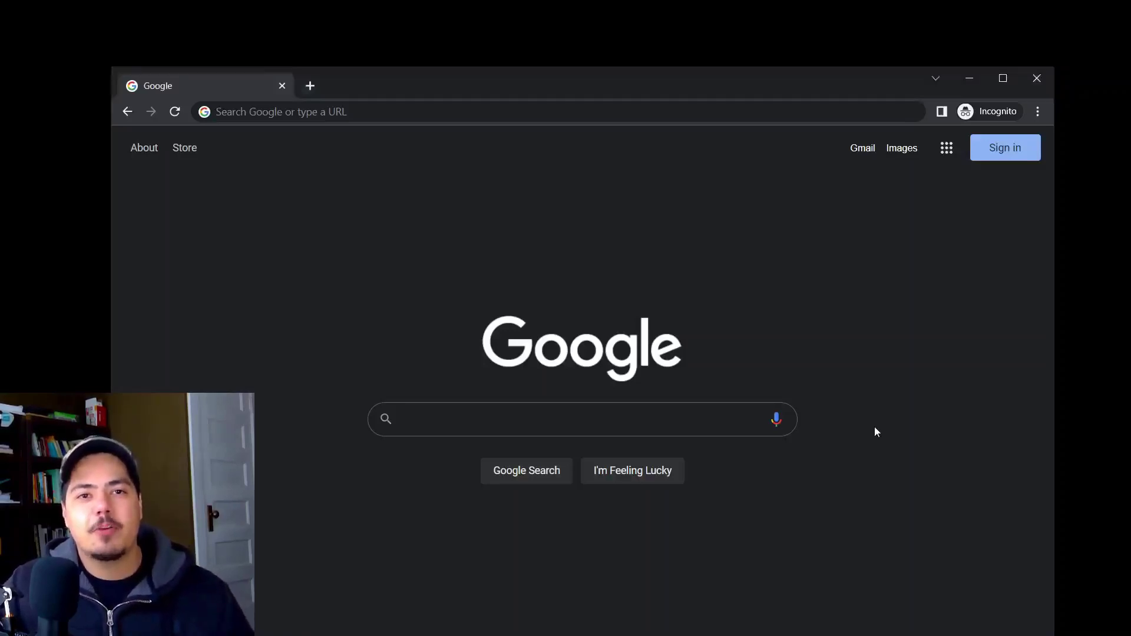
left_click(529, 114)
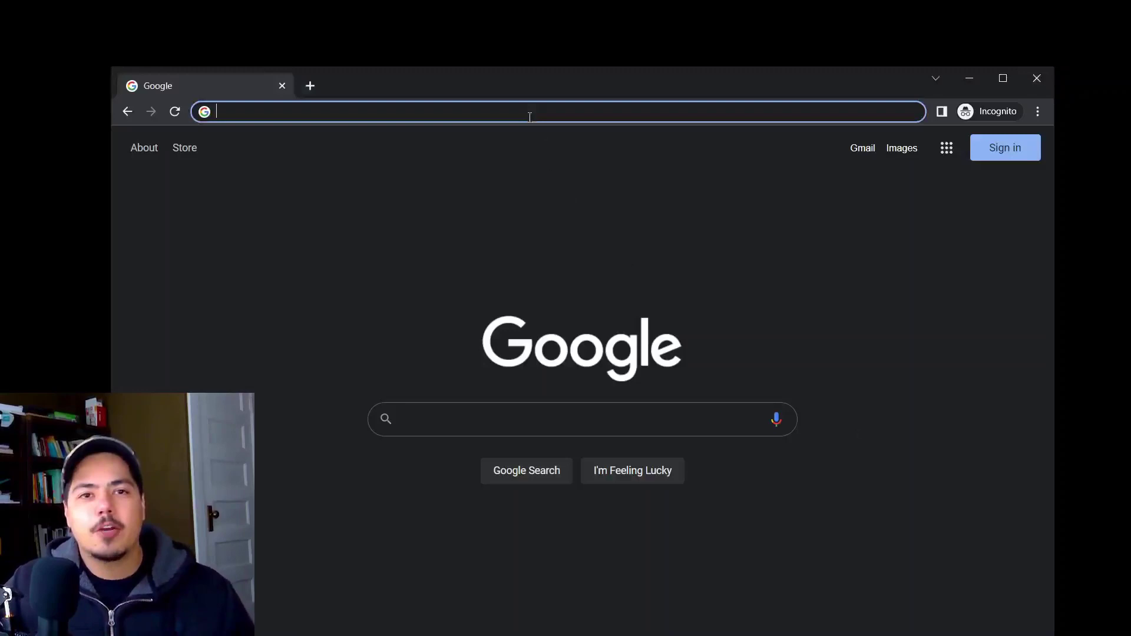
type("beta.ticktick")
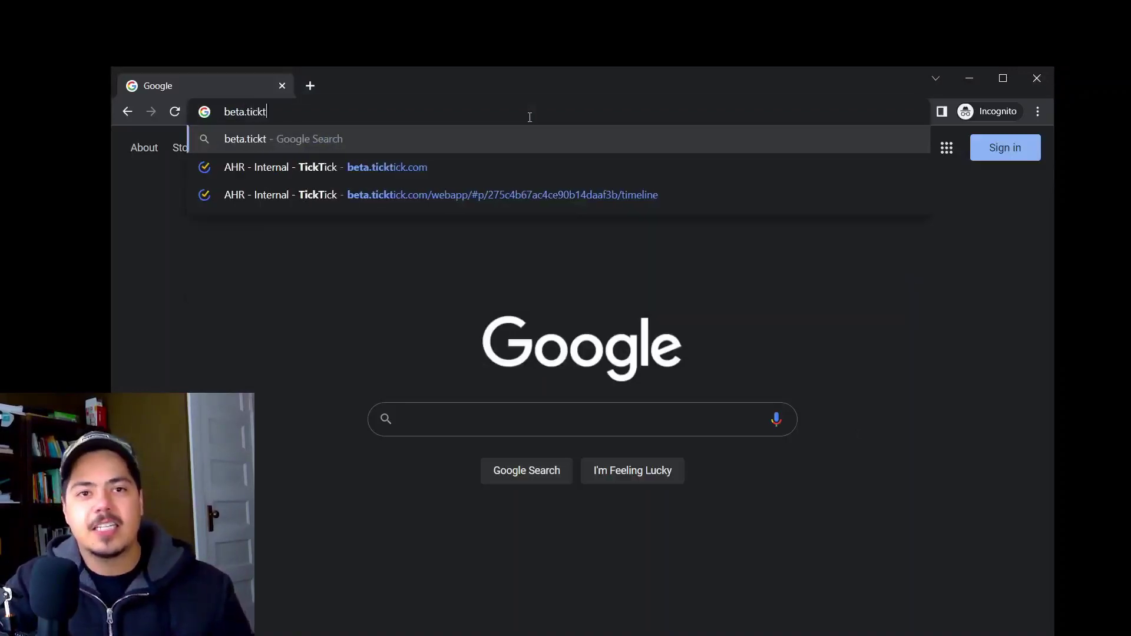
type(".com")
key("Return")
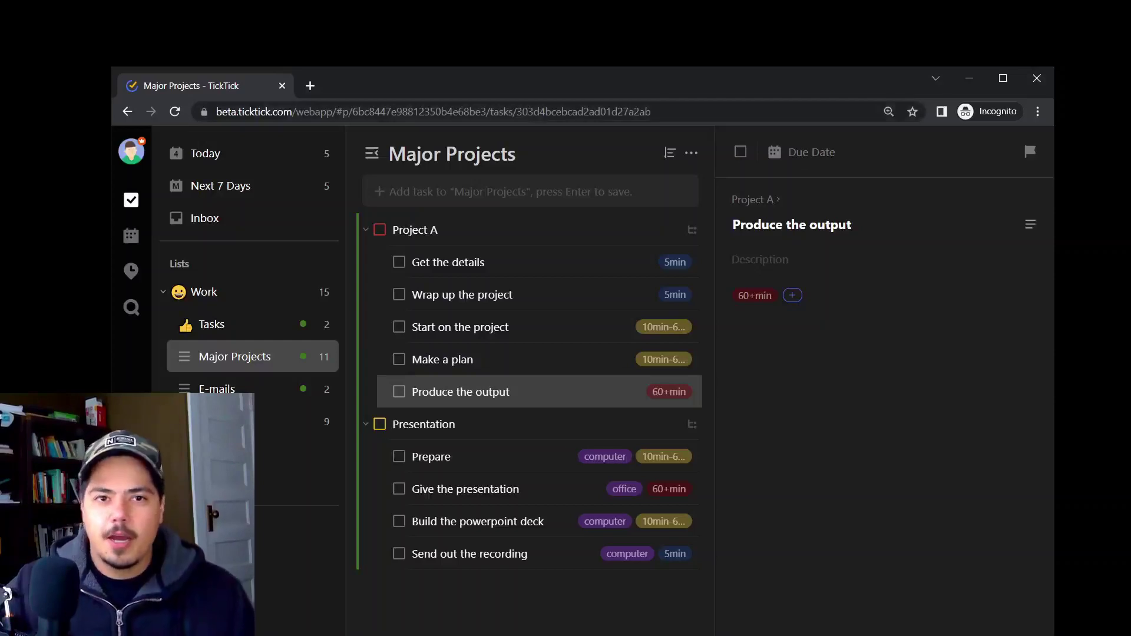
Step: Go full screen with F11, clear the task details, and show the list's View choices
key("F11")
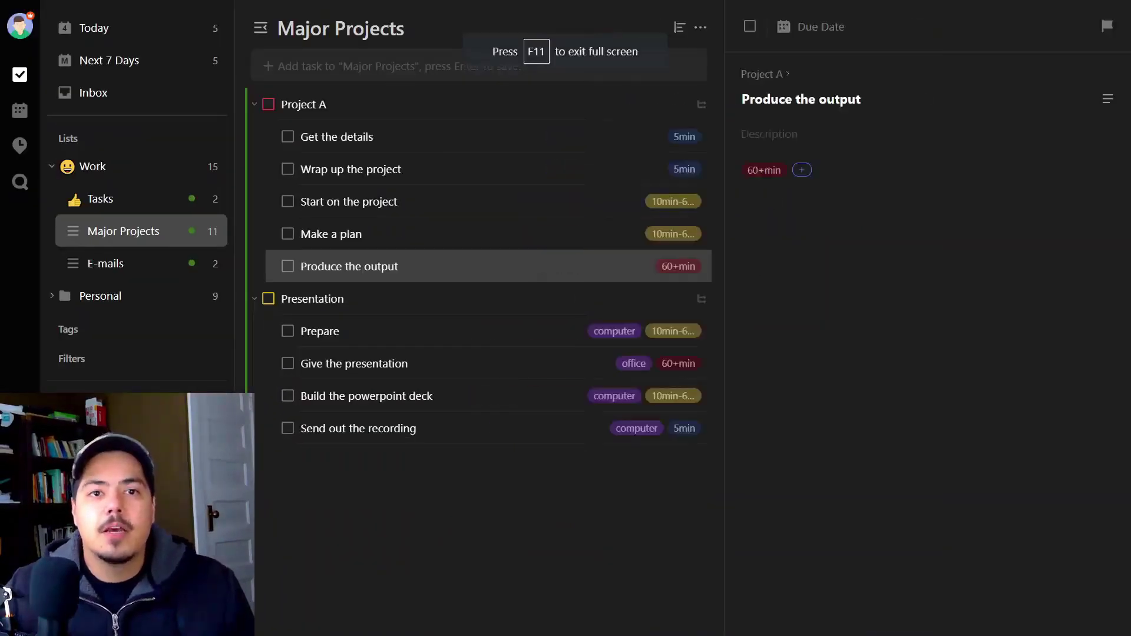
left_click(680, 609)
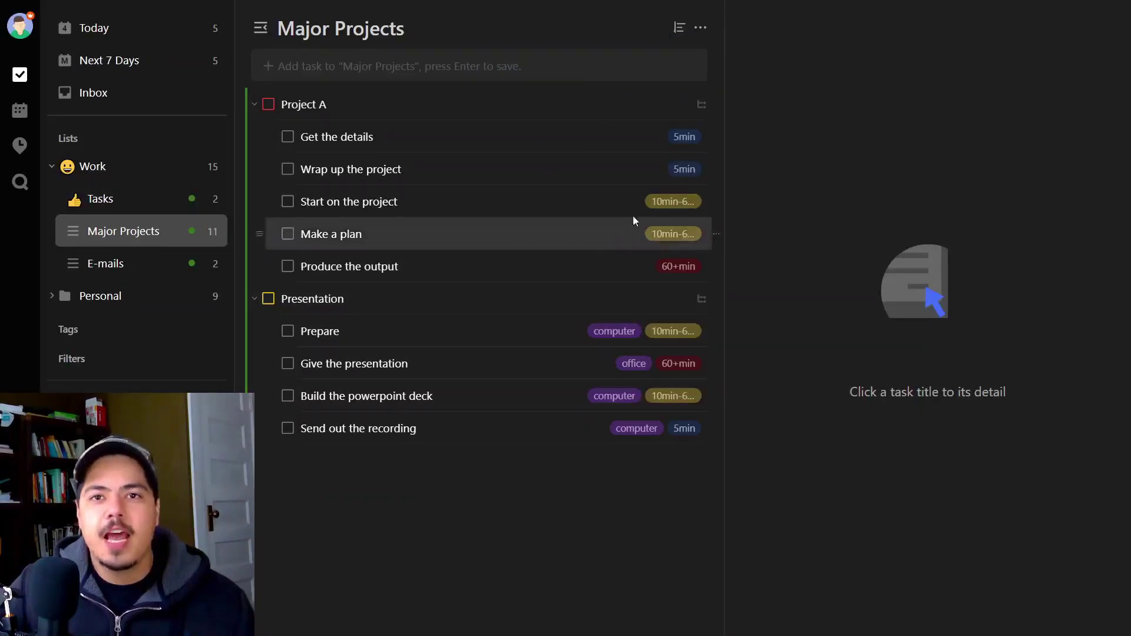
left_click(702, 30)
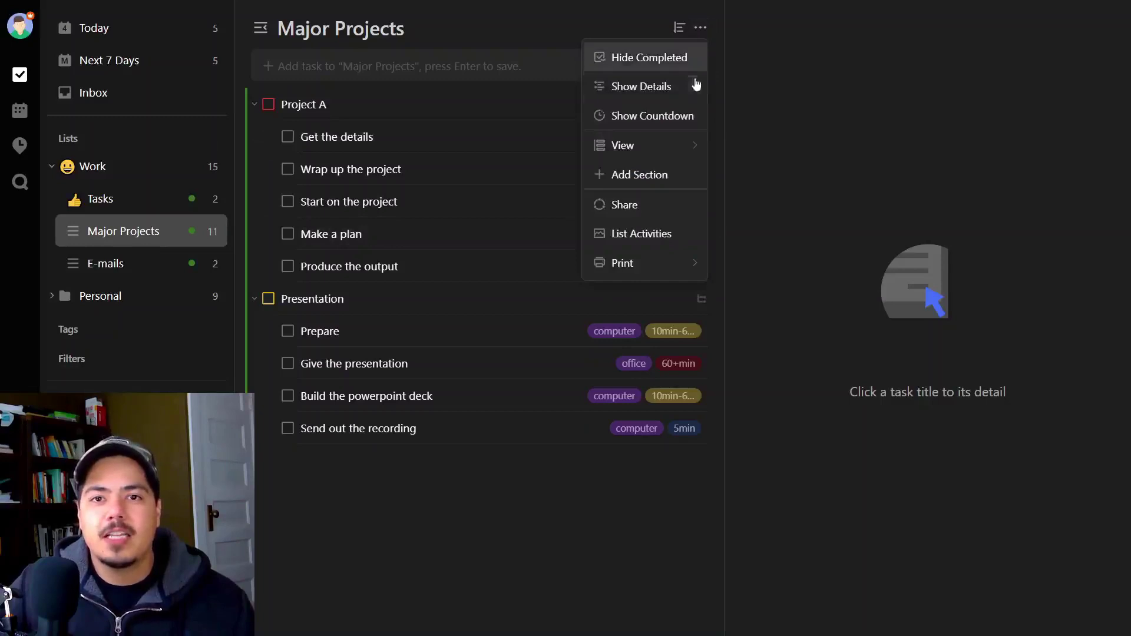
mouse_move(669, 151)
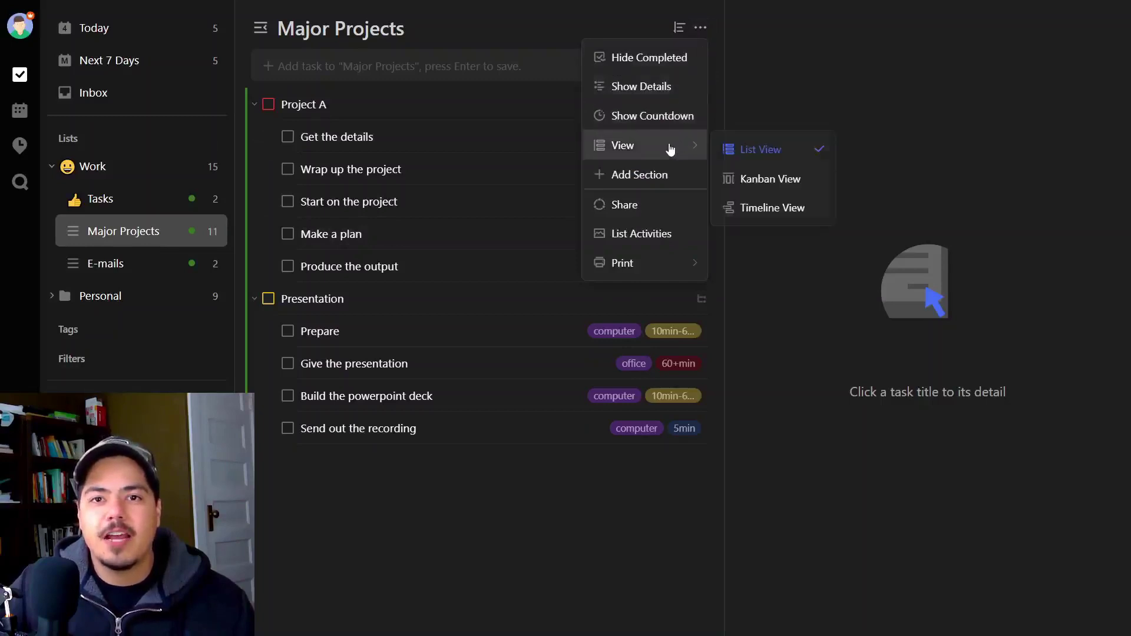
Step: Switch Major Projects to Timeline View at week scale
left_click(772, 213)
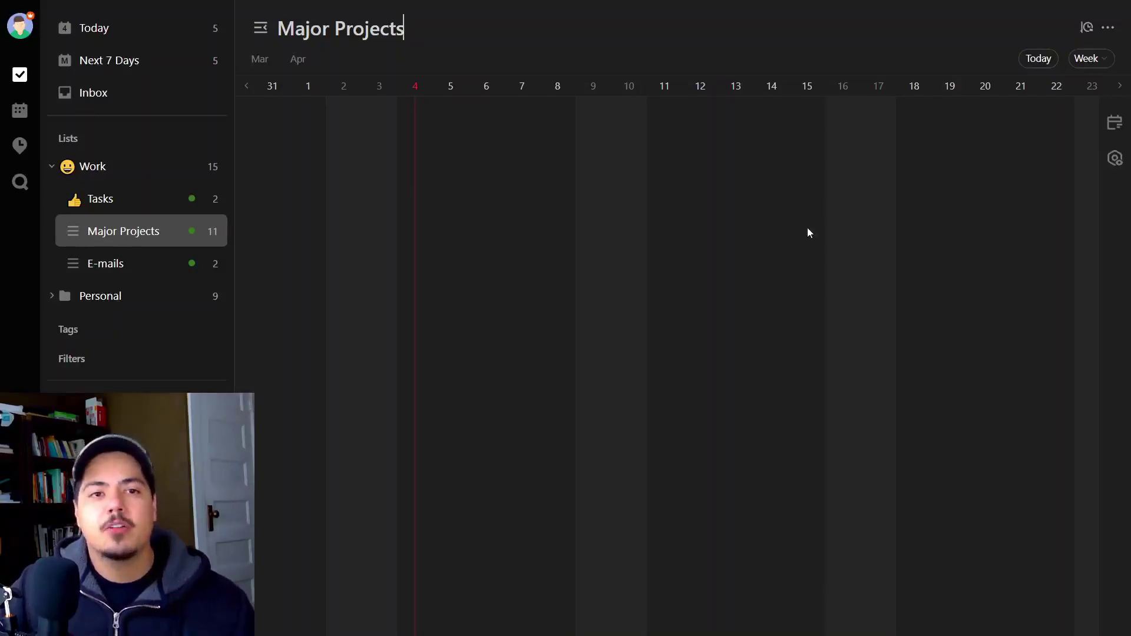
Step: Add a task named 'New Task' on the Apr 5 timeline column
left_click(451, 116)
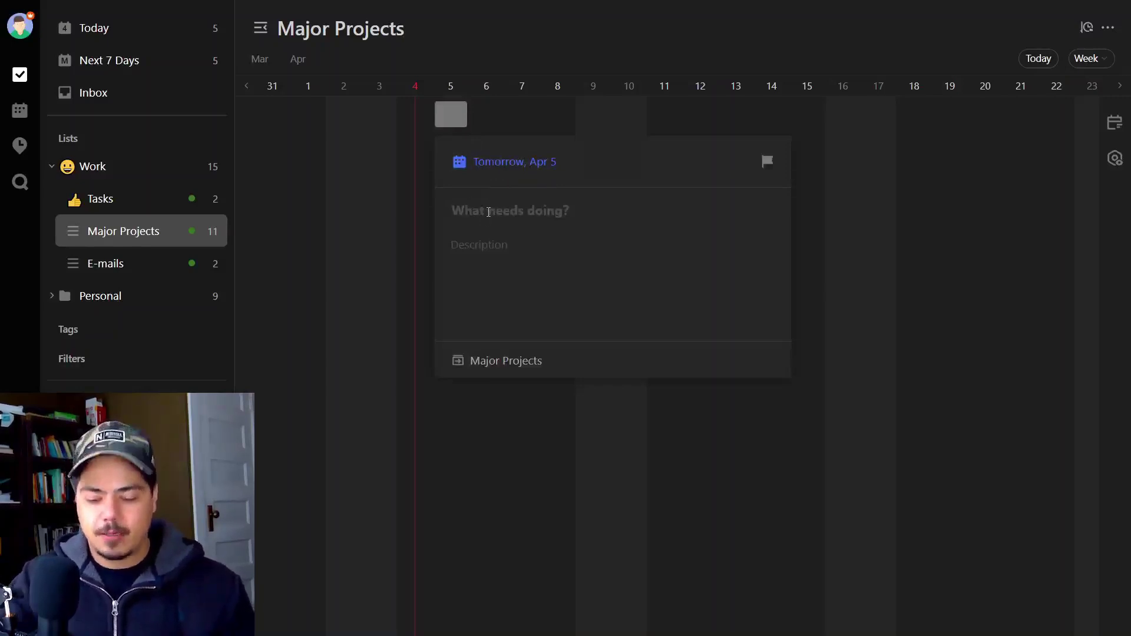
type("New Task")
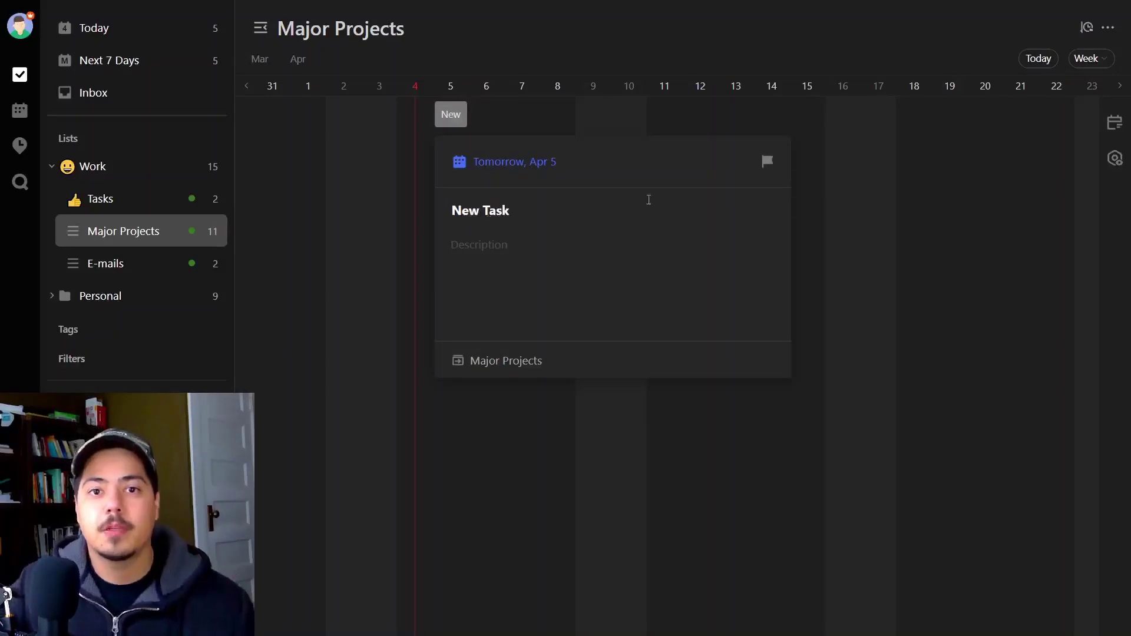
left_click(825, 181)
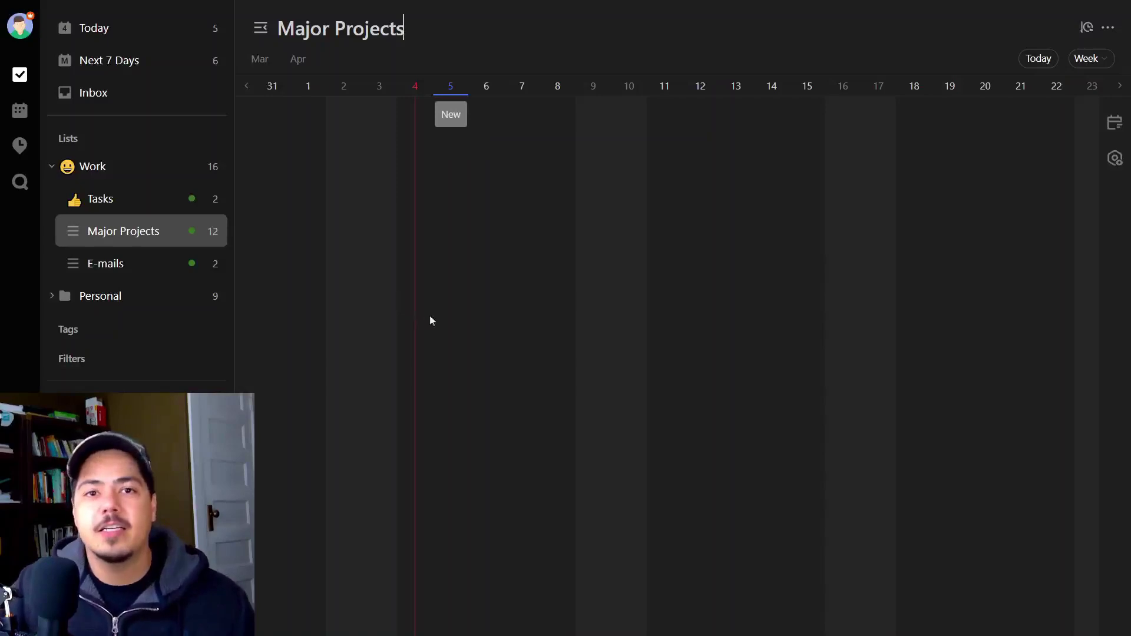
Step: Stretch the New Task bar so it ends on Apr 18
mouse_move(466, 113)
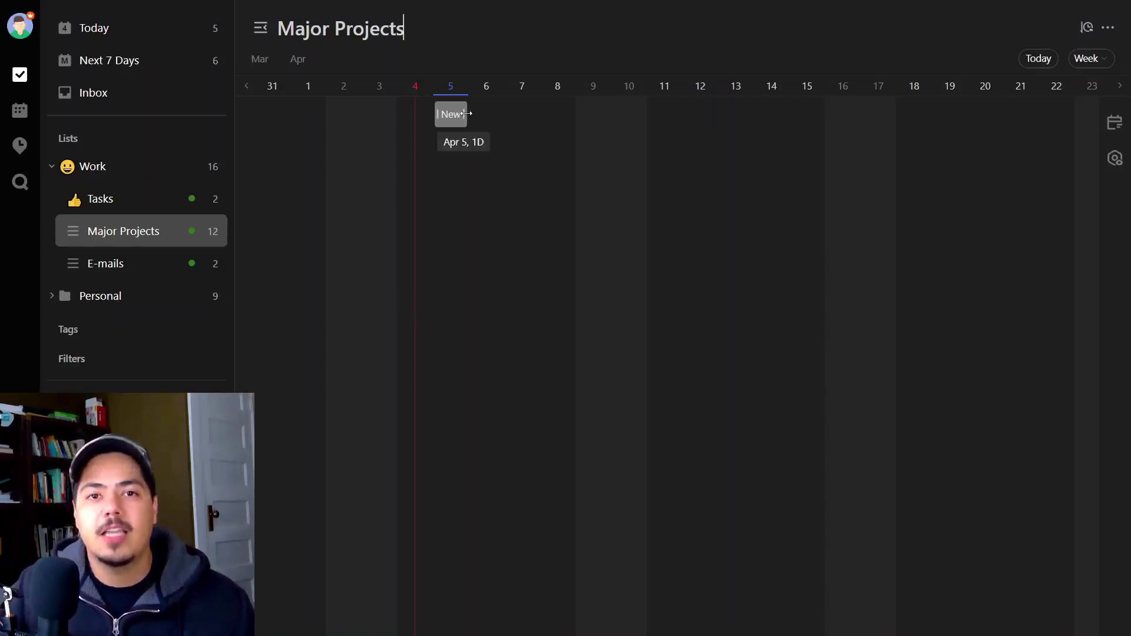
left_click_drag(467, 113, 923, 114)
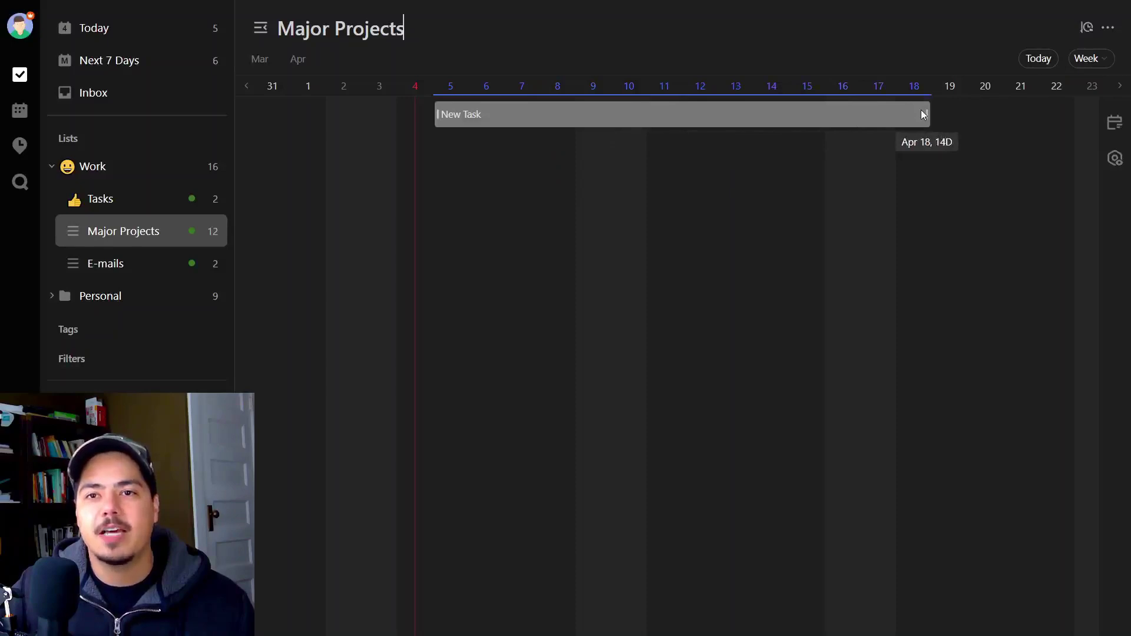
left_click_drag(924, 114, 923, 114)
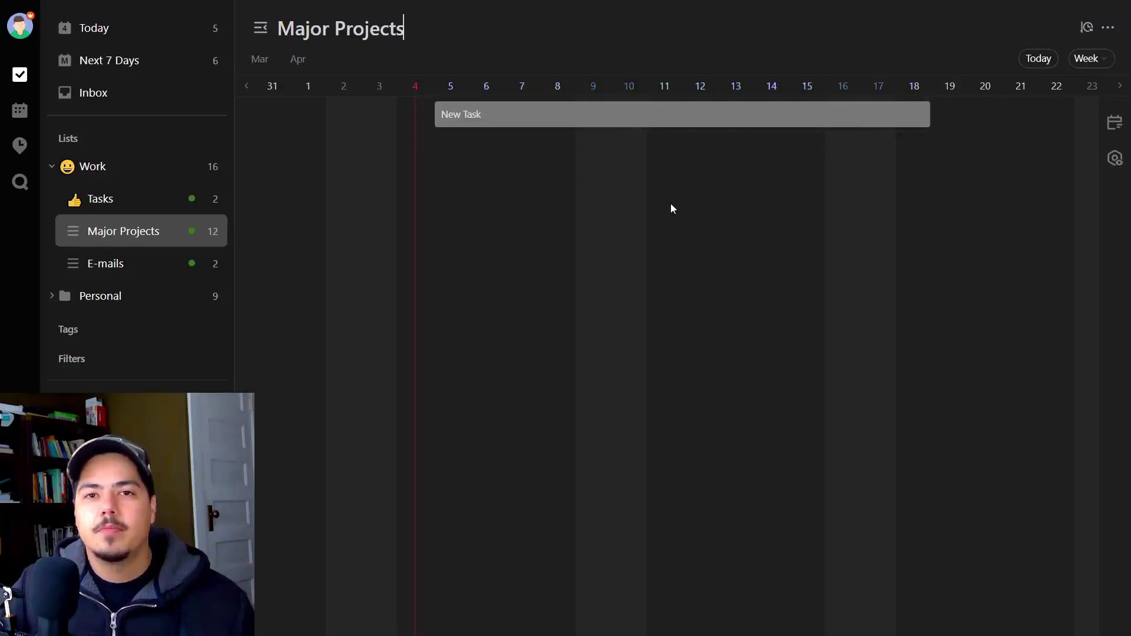
Step: Schedule Project A from the undated tasks to run Apr 9–15
left_click(1116, 123)
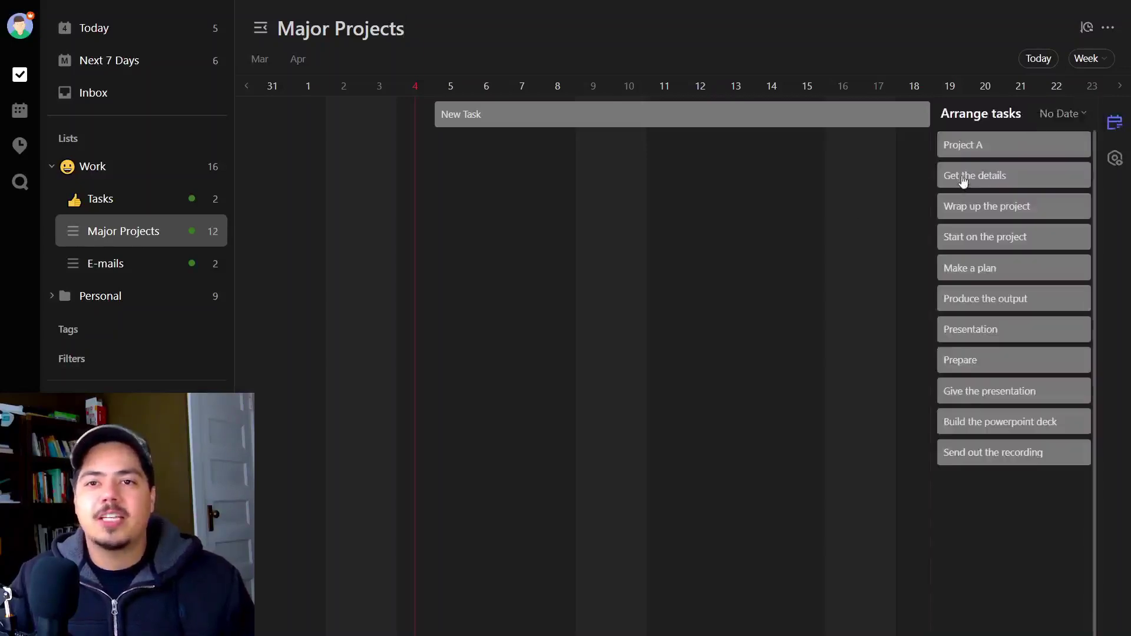
left_click_drag(989, 152, 580, 185)
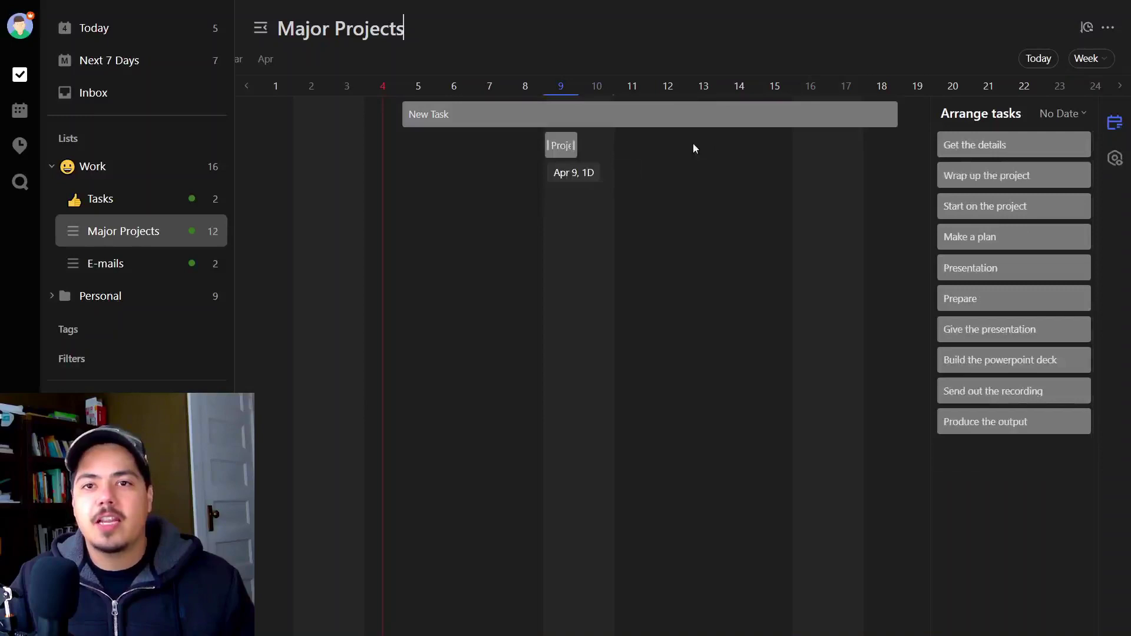
left_click_drag(694, 149, 785, 145)
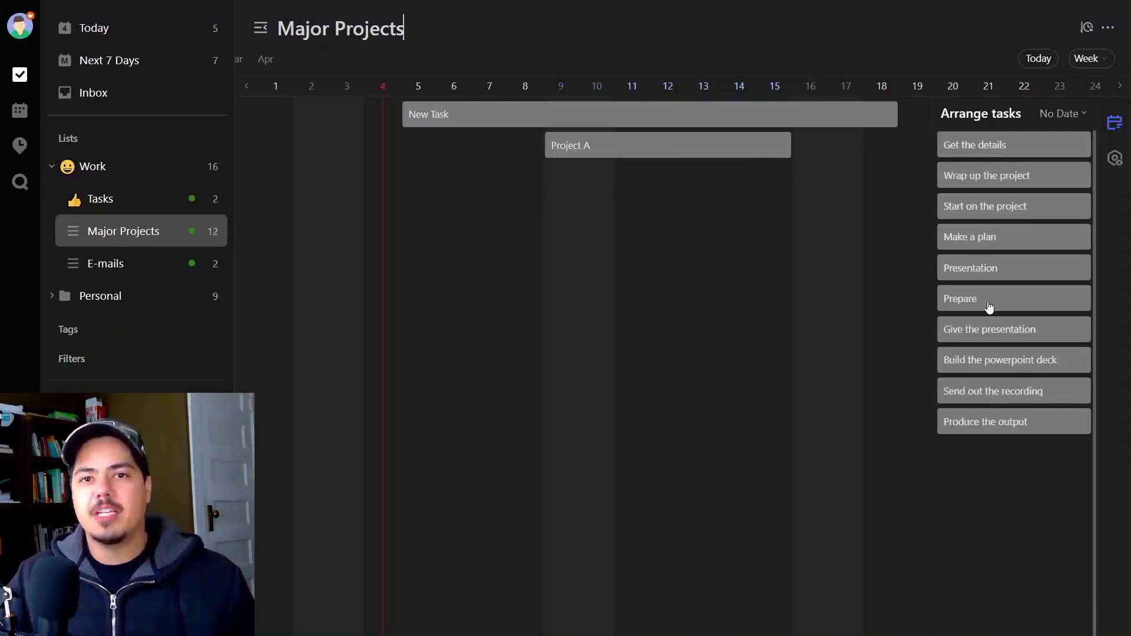
Step: Place Prepare from Apr 16, Wrap up the project from Apr 20, and Presentation around Apr 11
left_click_drag(990, 307, 800, 183)
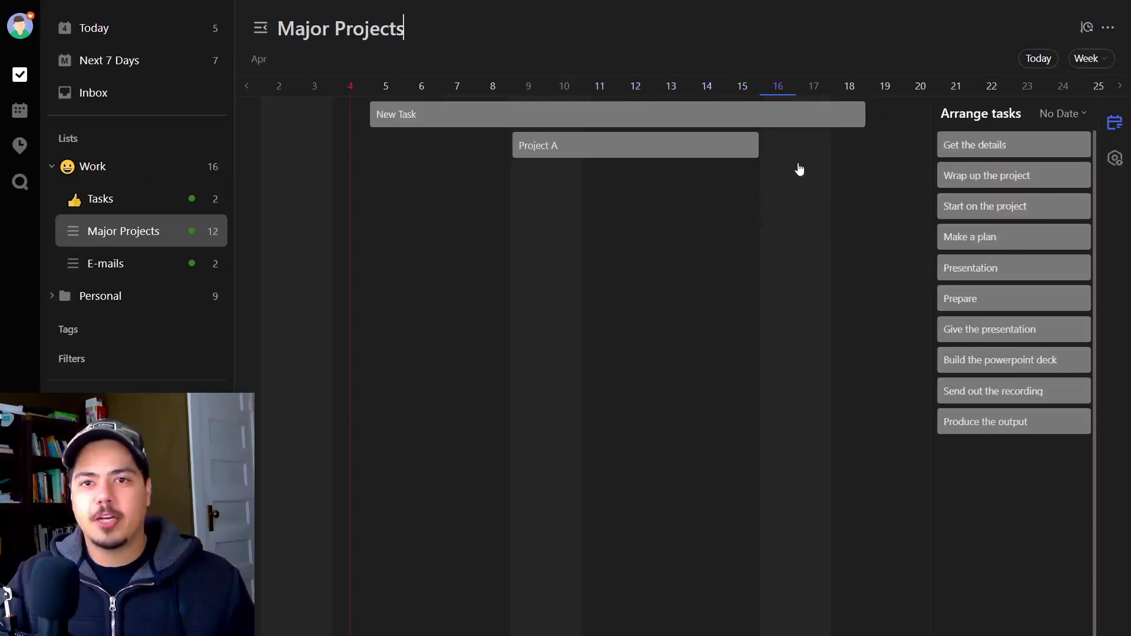
left_click_drag(799, 169, 868, 147)
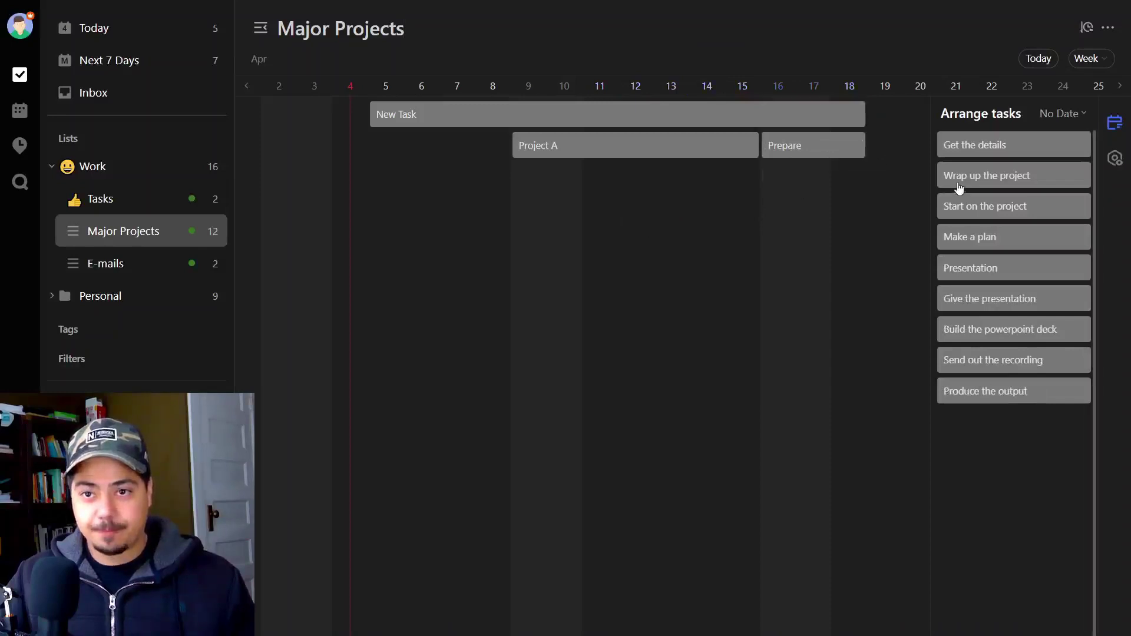
left_click_drag(971, 184, 952, 118)
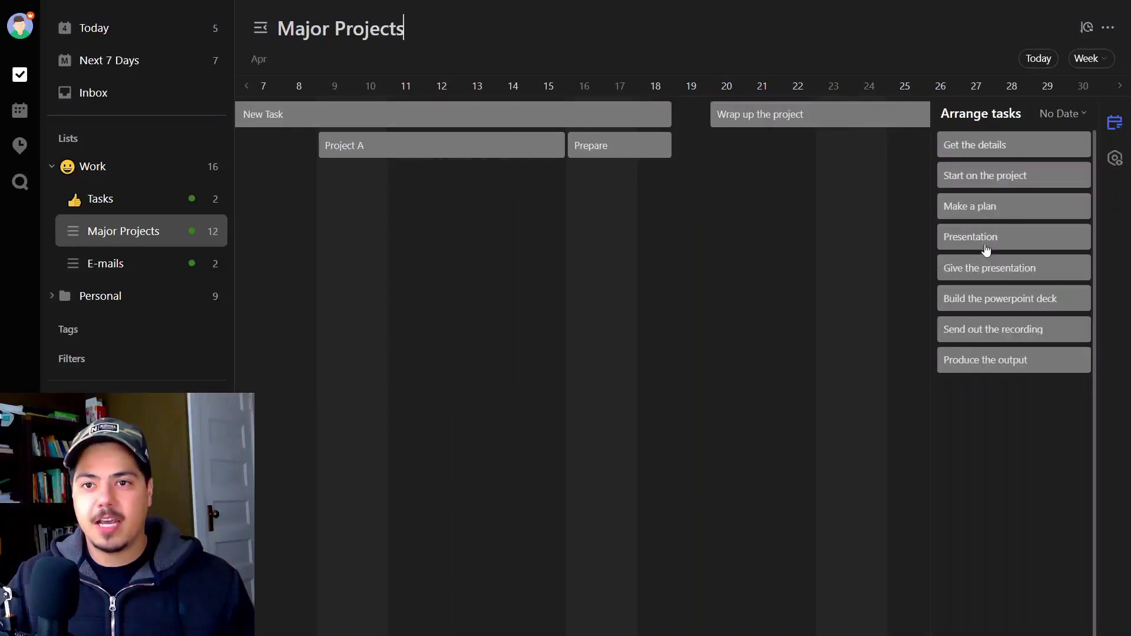
left_click_drag(987, 238, 455, 179)
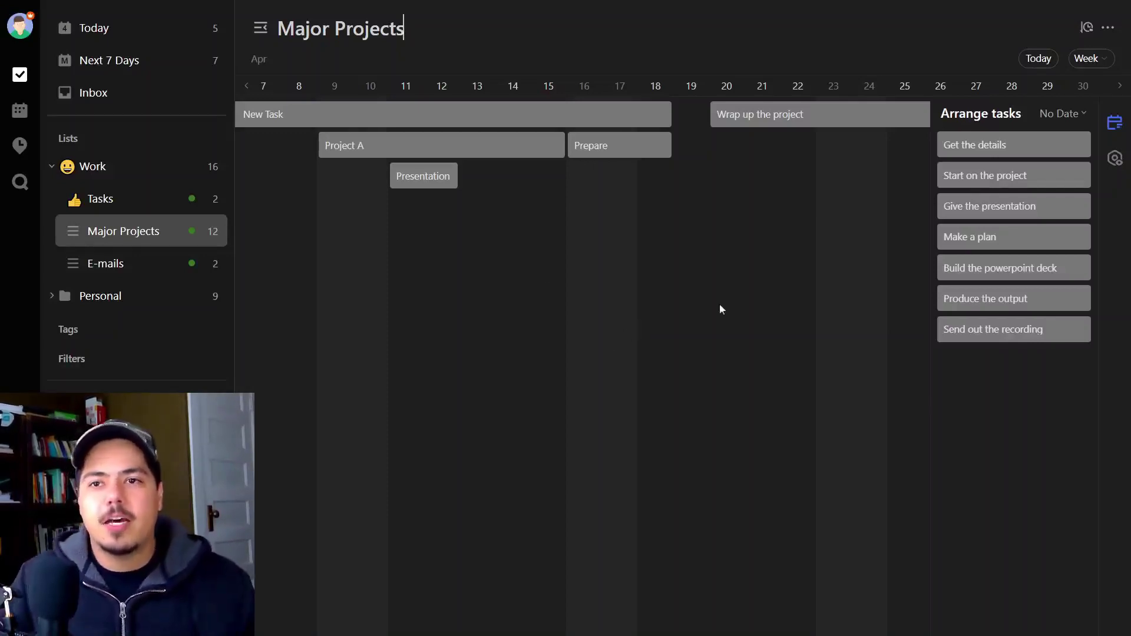
left_click(1115, 159)
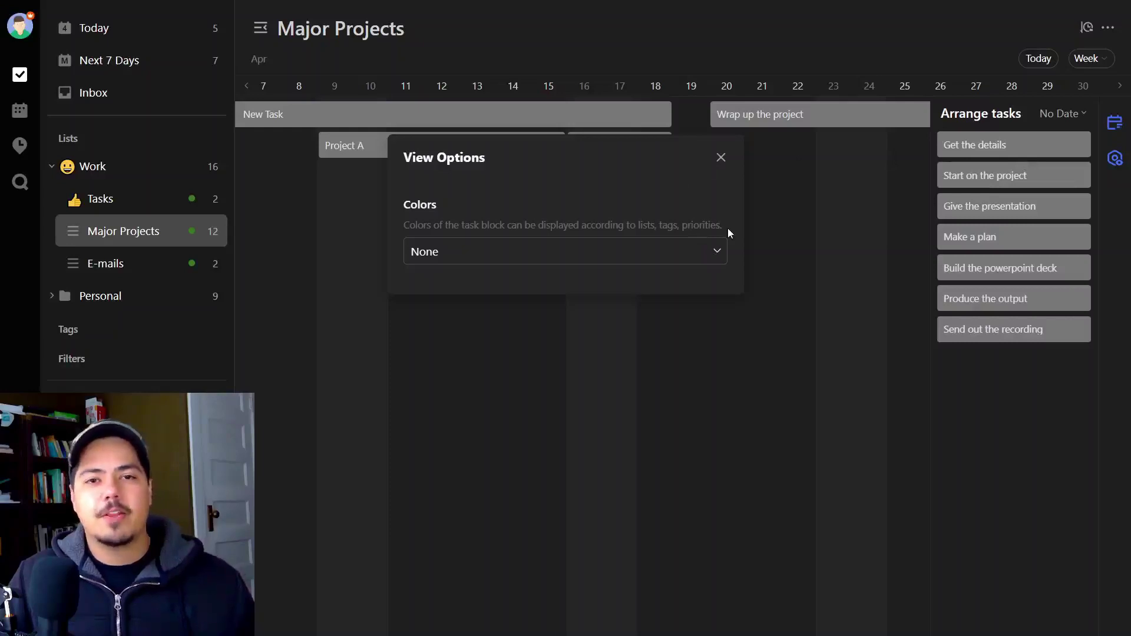
left_click(719, 257)
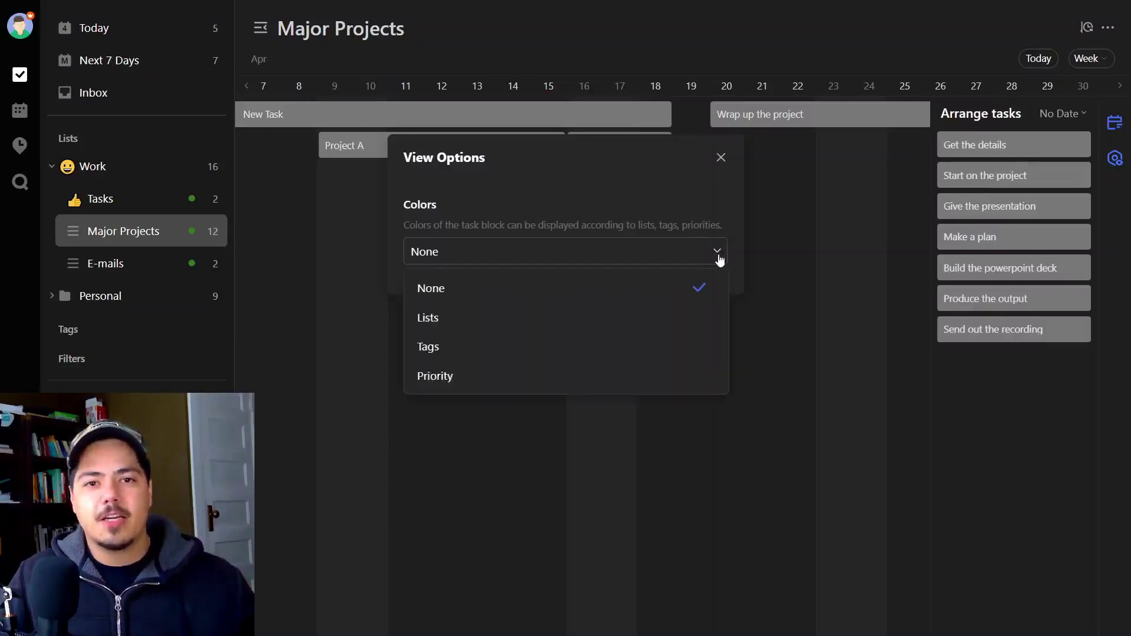
left_click(639, 377)
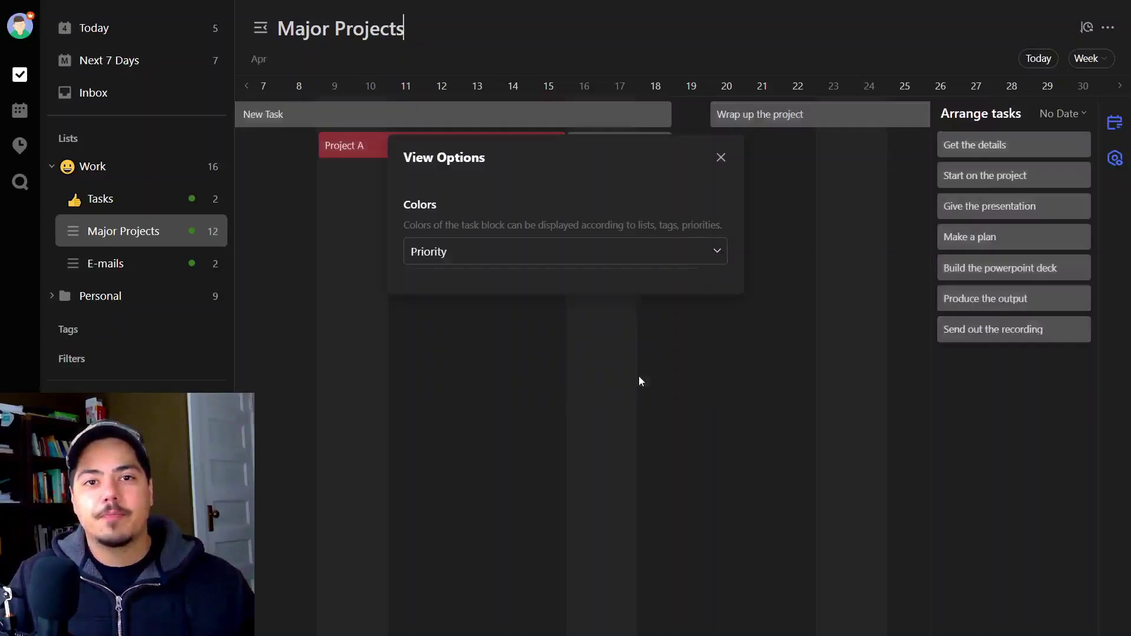
left_click(721, 158)
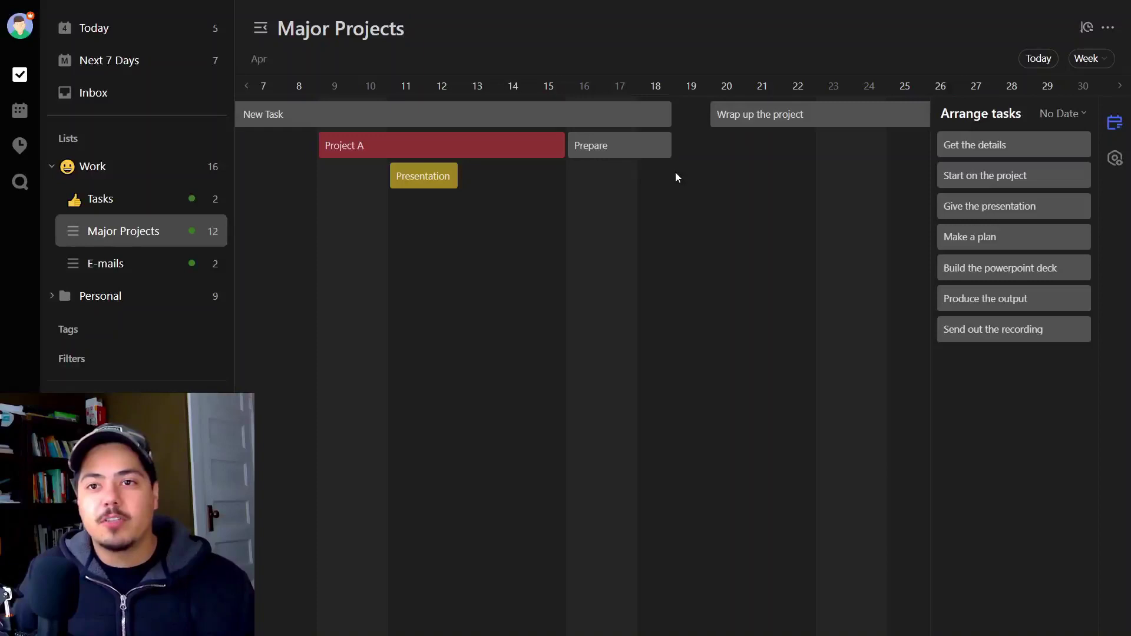
Step: Set the timeline's bar Colors option to Tags in View Options
left_click(1116, 158)
left_click(702, 268)
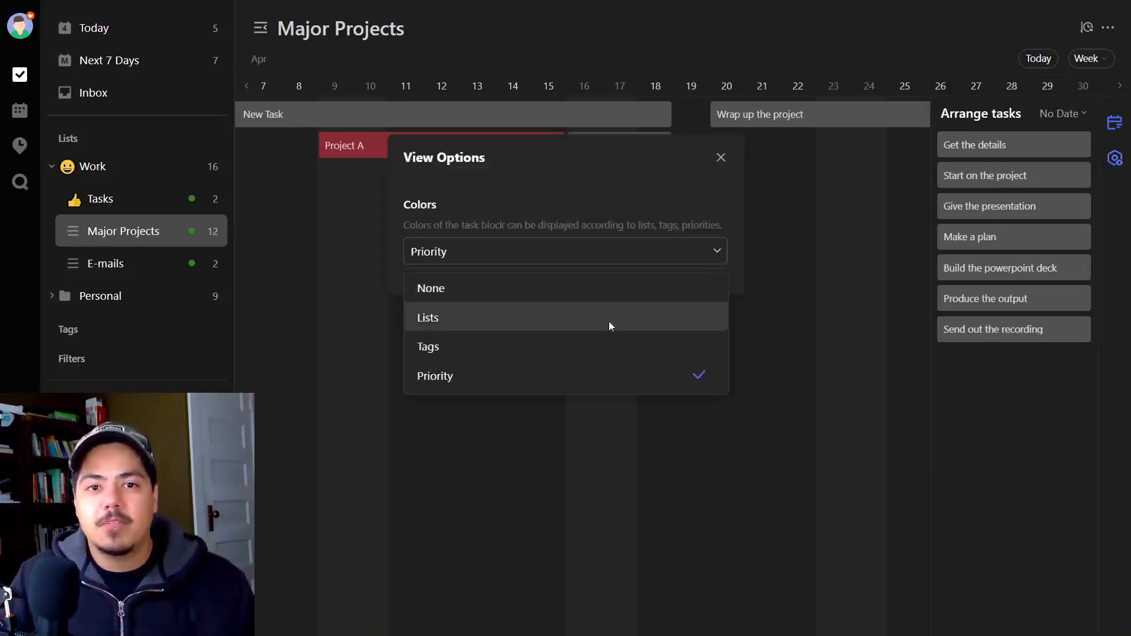
left_click(604, 344)
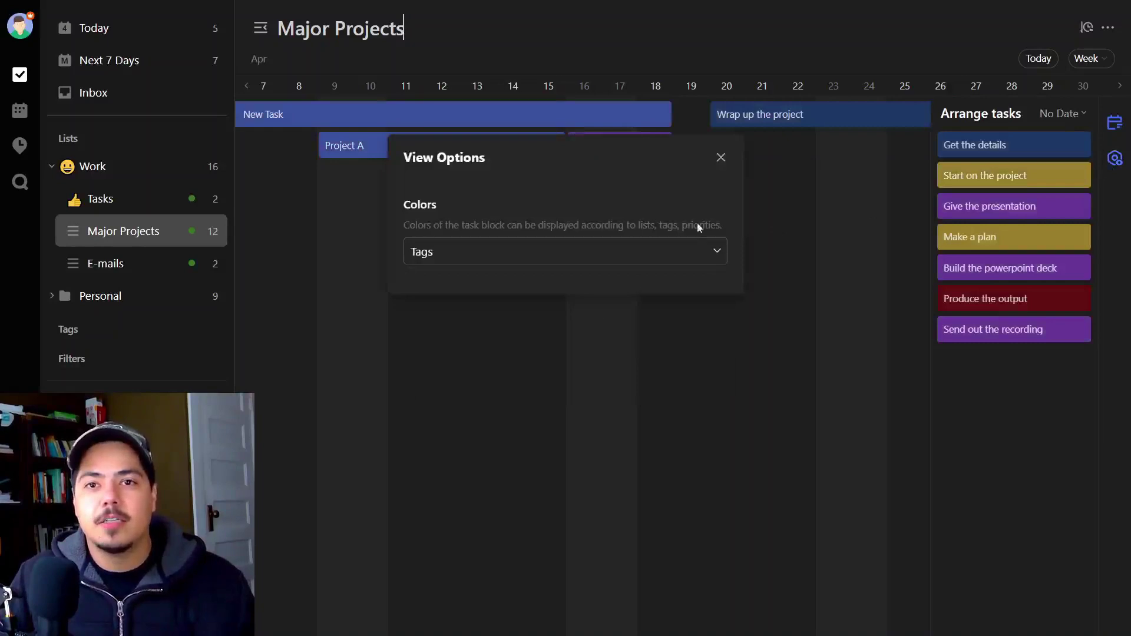
left_click(722, 157)
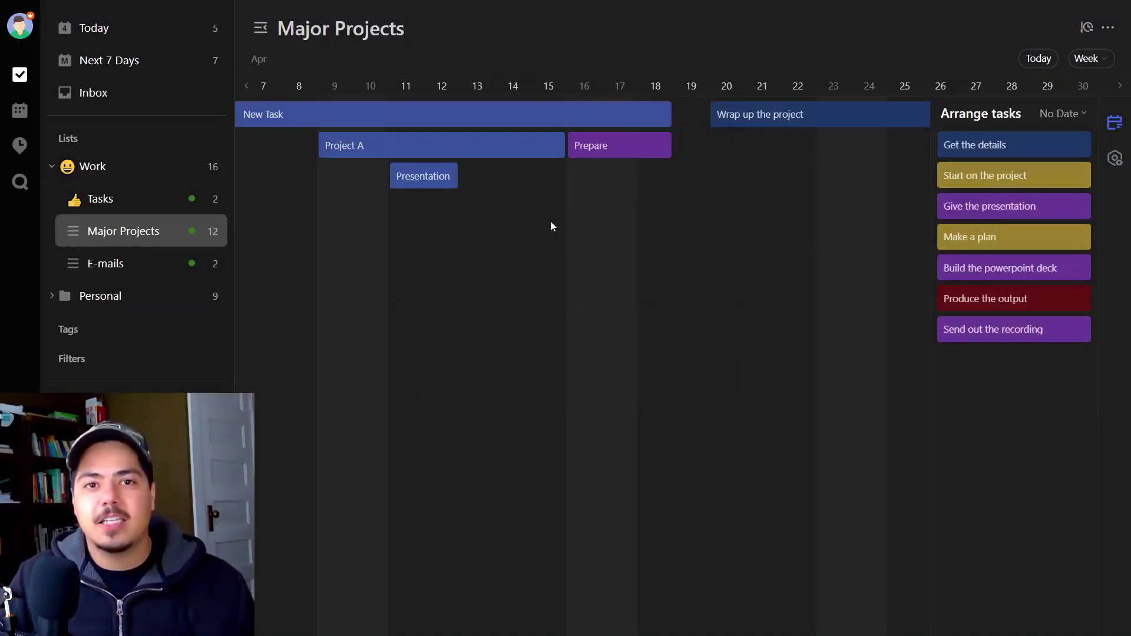
scroll(656, 357, "right", 1)
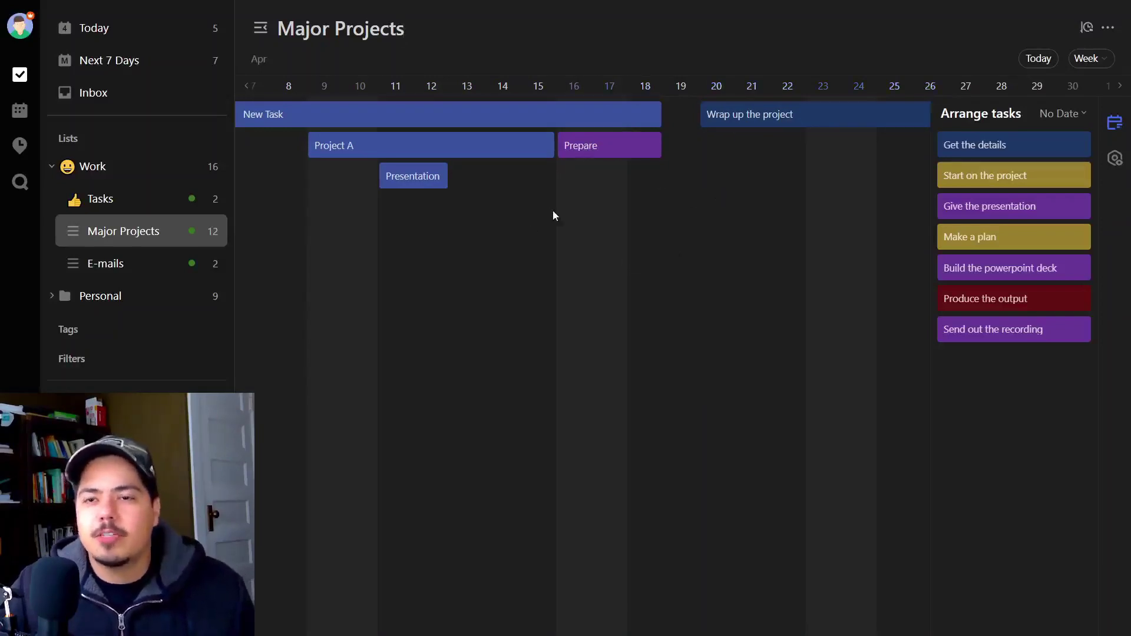
Step: Change bar Colors to Lists so every Major Projects bar turns green
left_click(1116, 158)
left_click(701, 254)
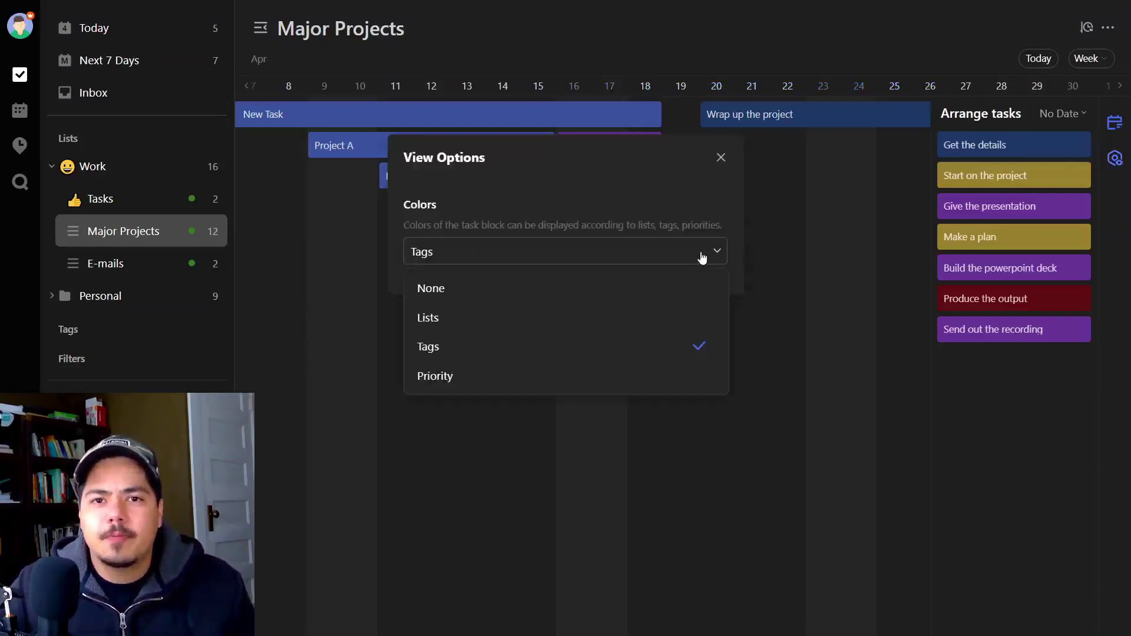
left_click(592, 321)
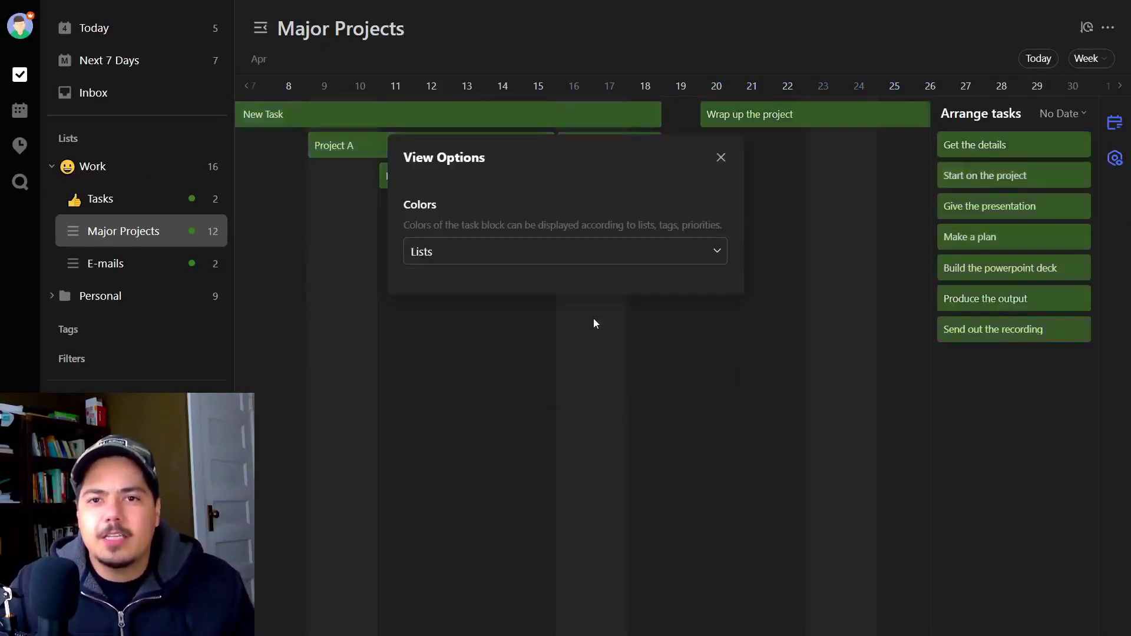
left_click(727, 157)
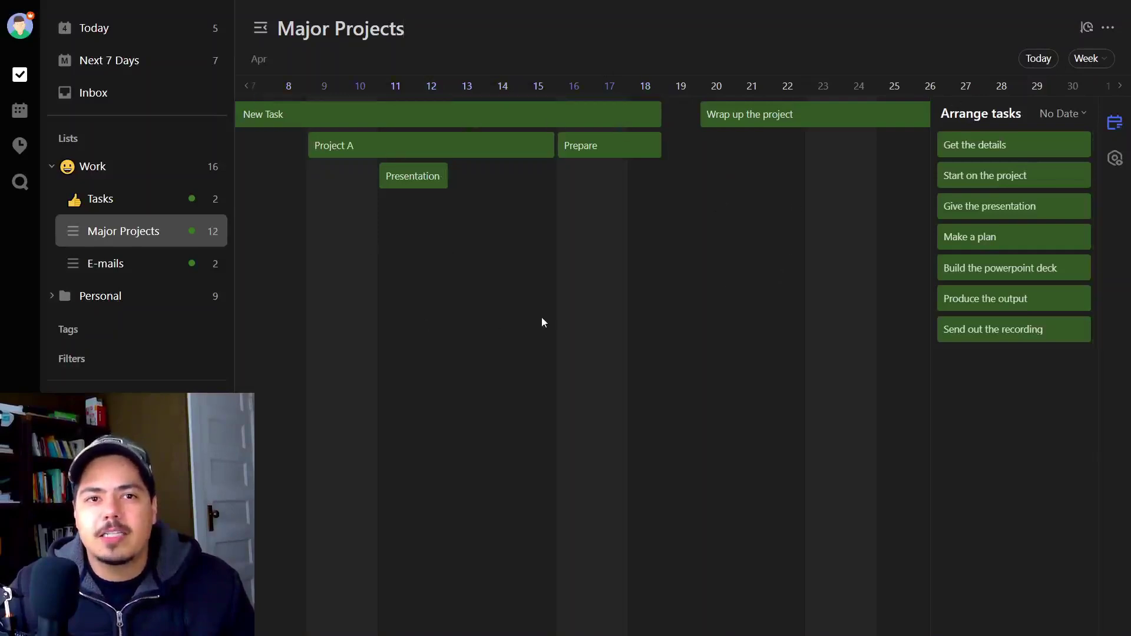
left_click(114, 207)
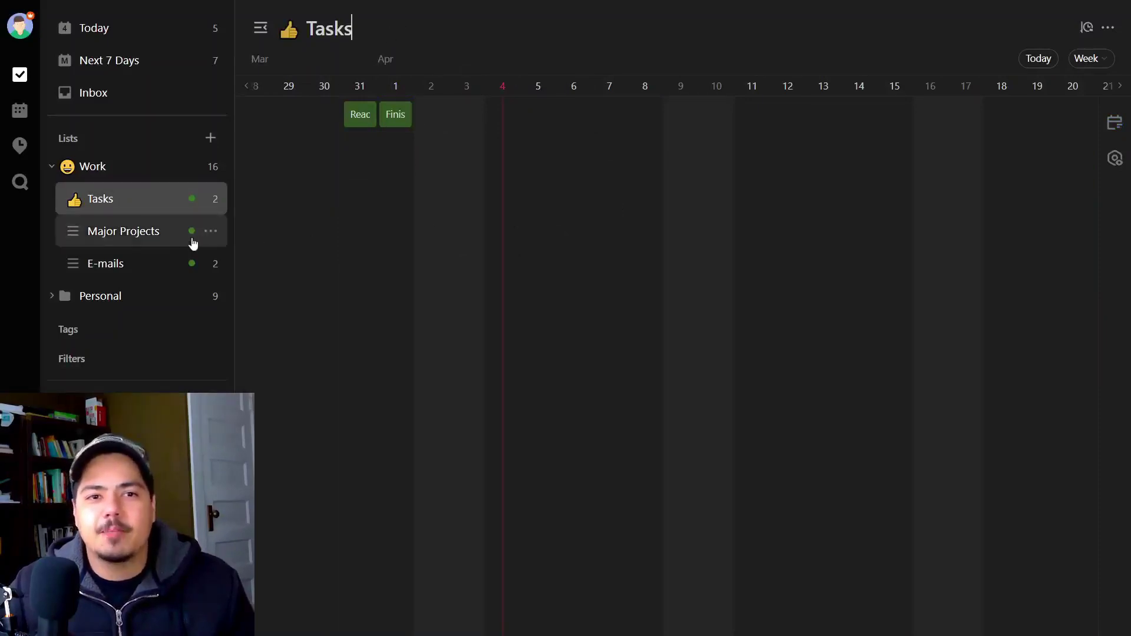
left_click(132, 246)
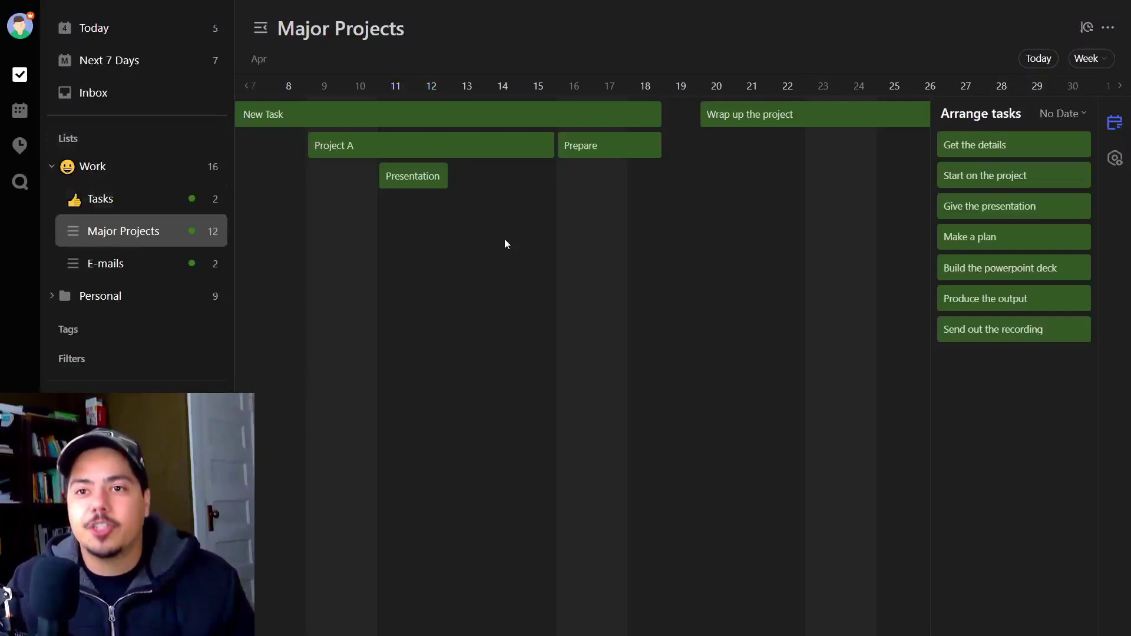
Step: Set bar Colors back to Priority and hide the Arrange tasks panel
left_click(1116, 157)
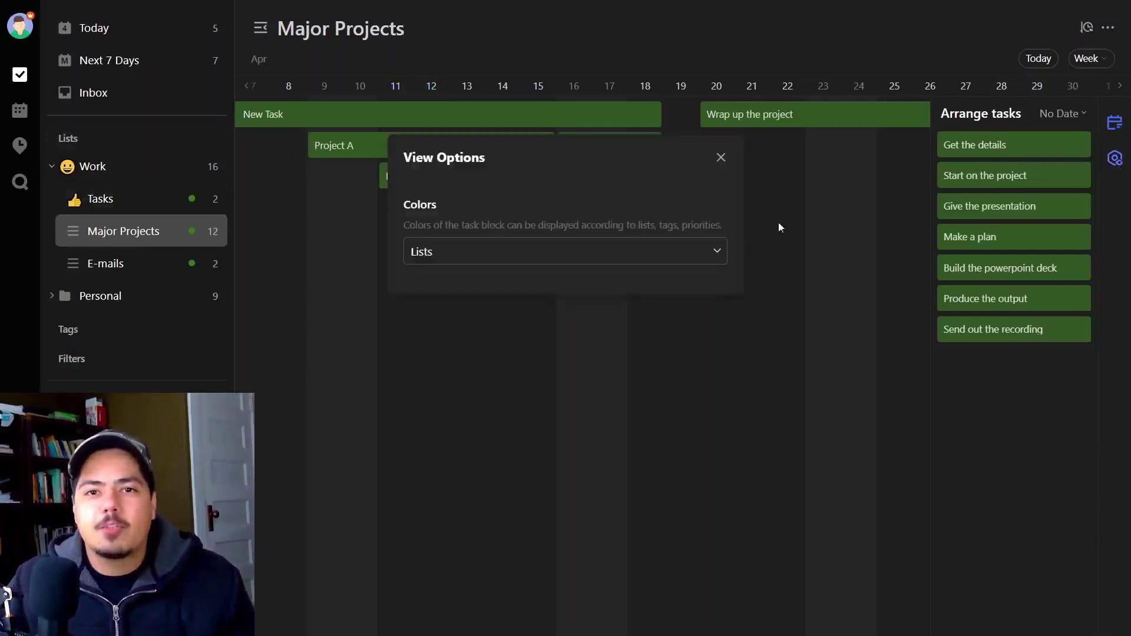
left_click(709, 254)
left_click(550, 377)
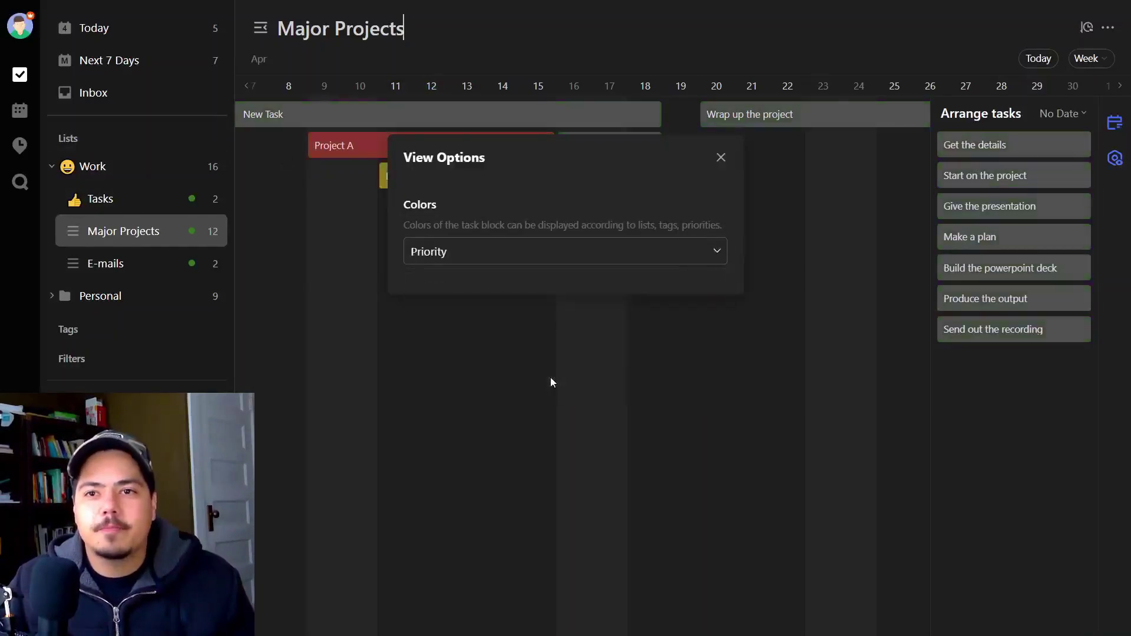
left_click(612, 414)
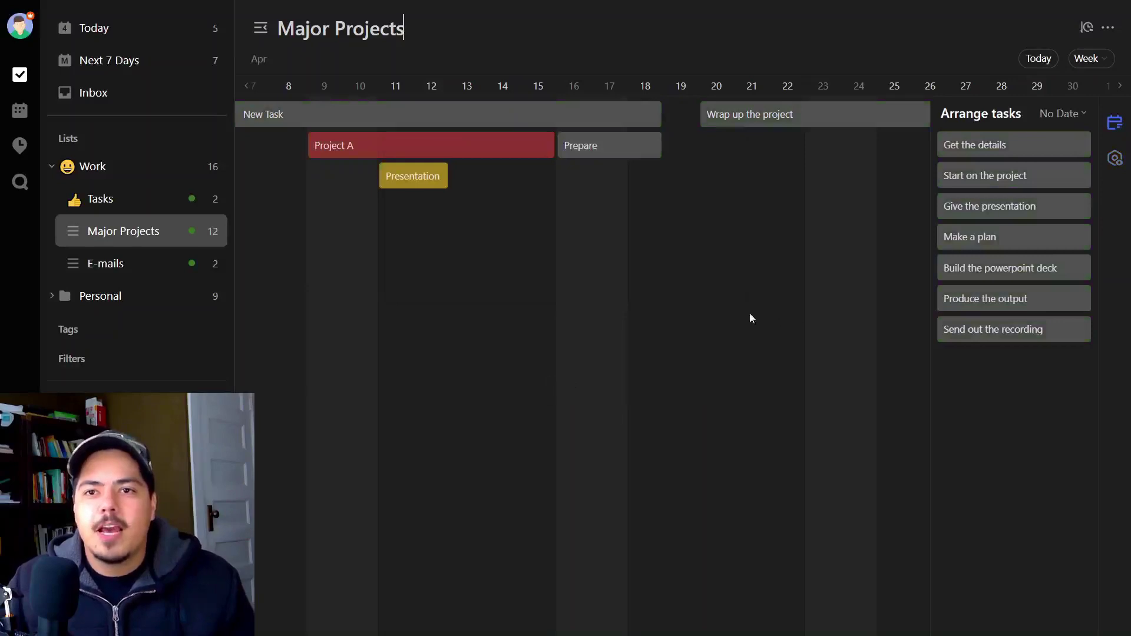
left_click(1115, 122)
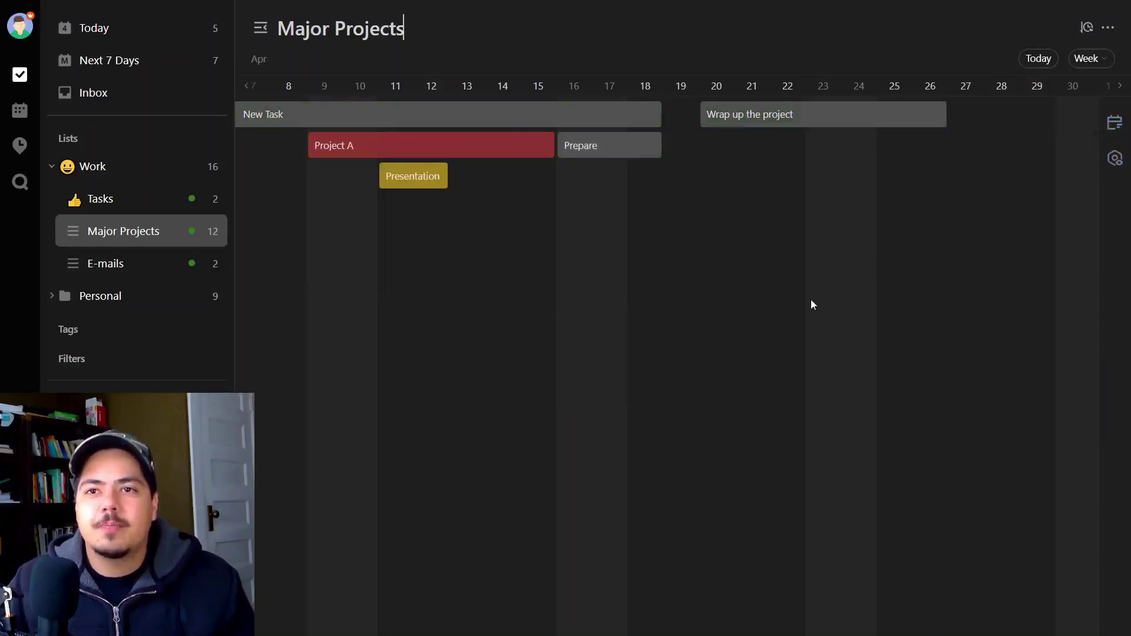
left_click(403, 28)
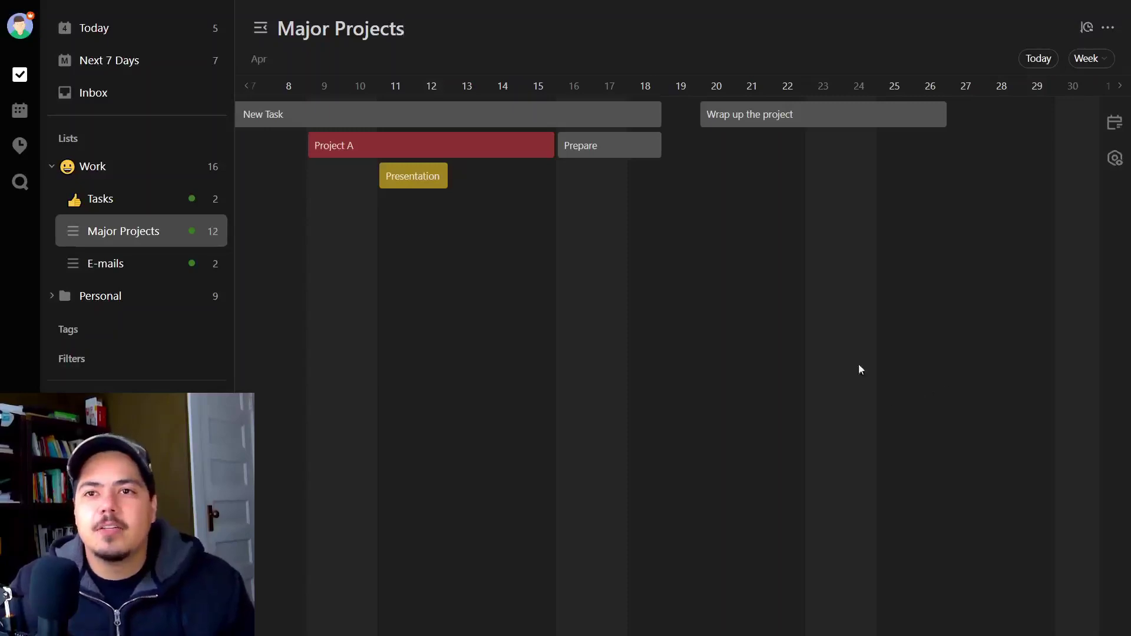
Step: Switch the timeline to Day scale and jump to today, Apr 4
left_click(1107, 61)
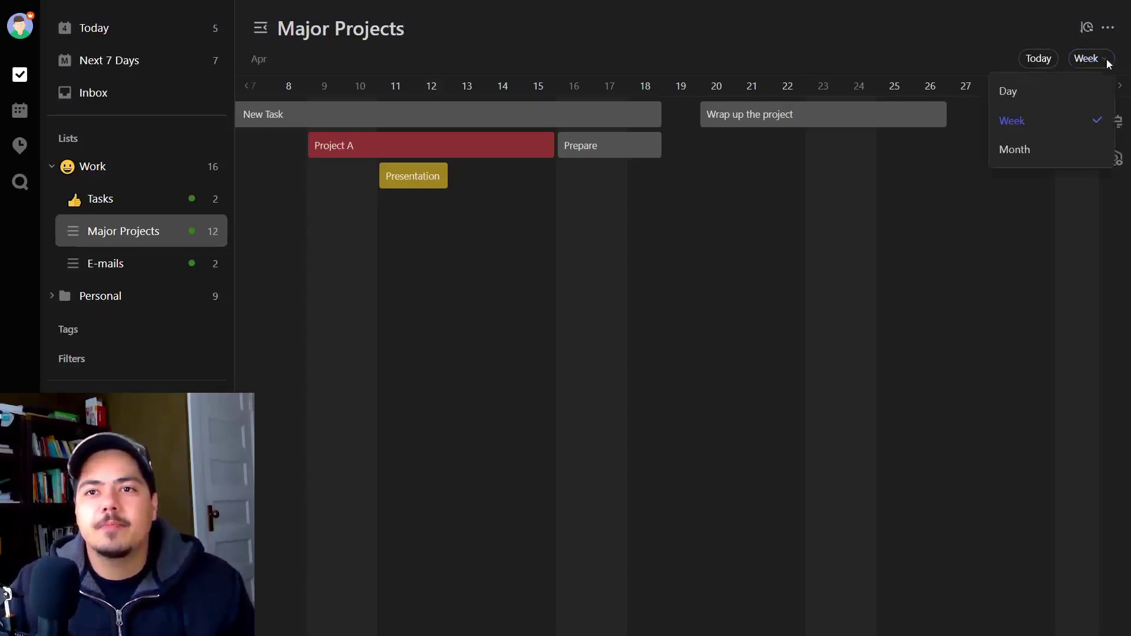
left_click(1068, 100)
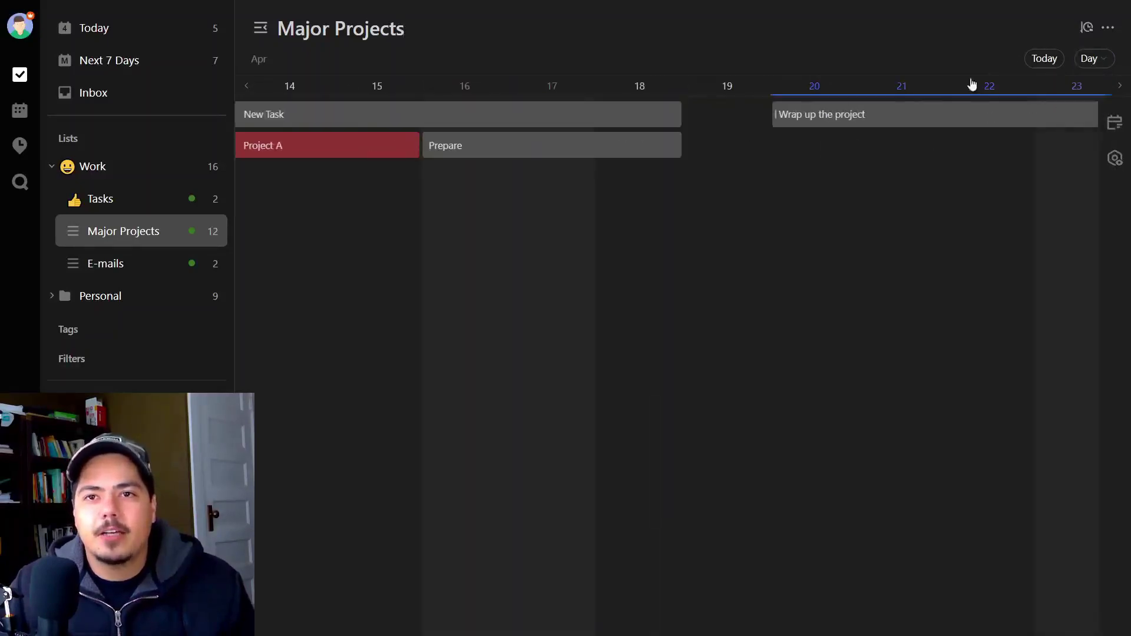
left_click(1045, 59)
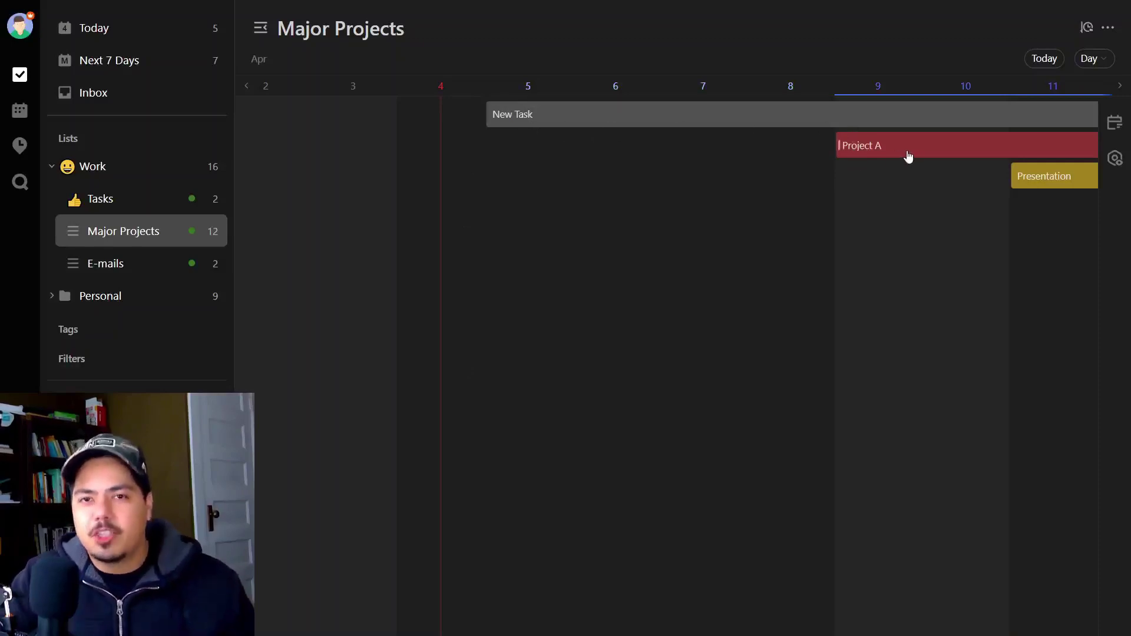
Step: Preview Month scale and later months, then return to Week scale with the W shortcut
left_click(1096, 59)
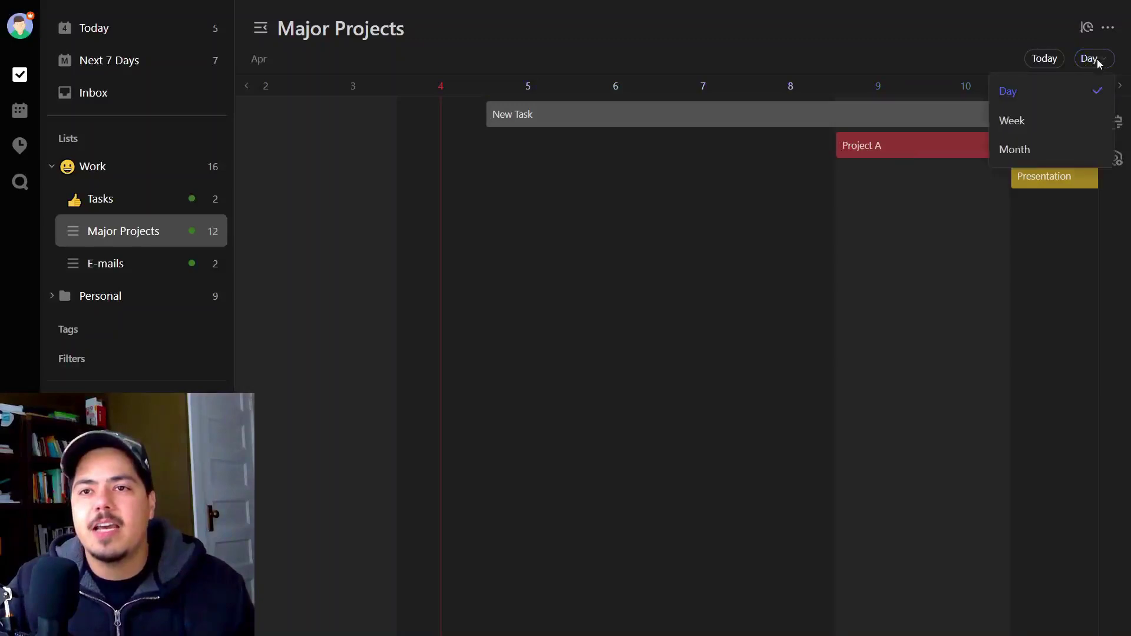
left_click(1069, 150)
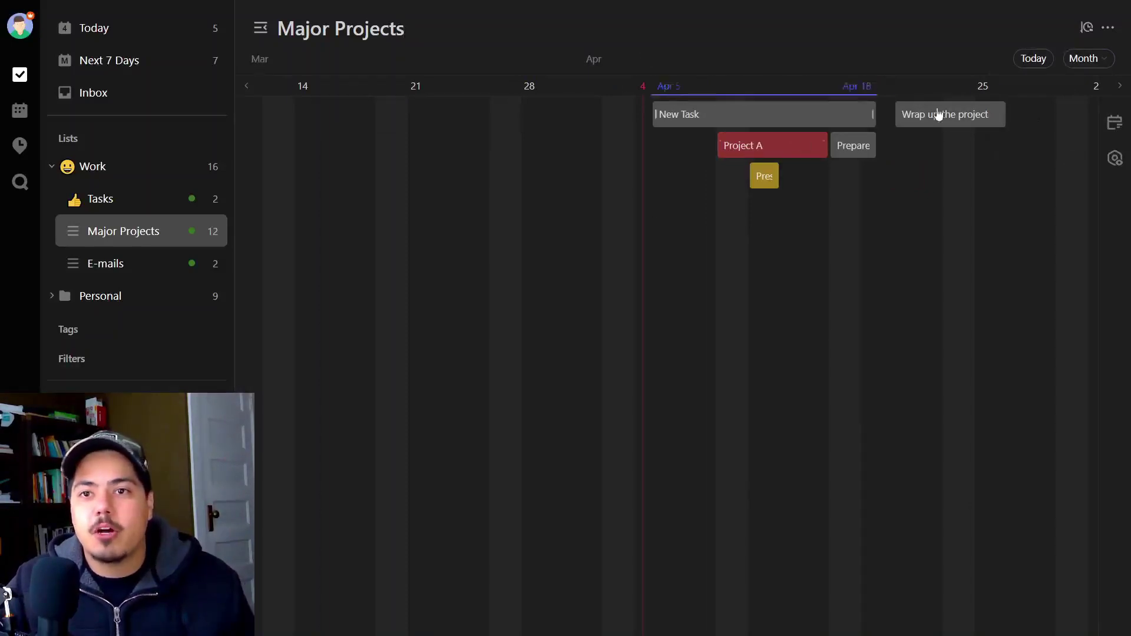
left_click(1120, 89)
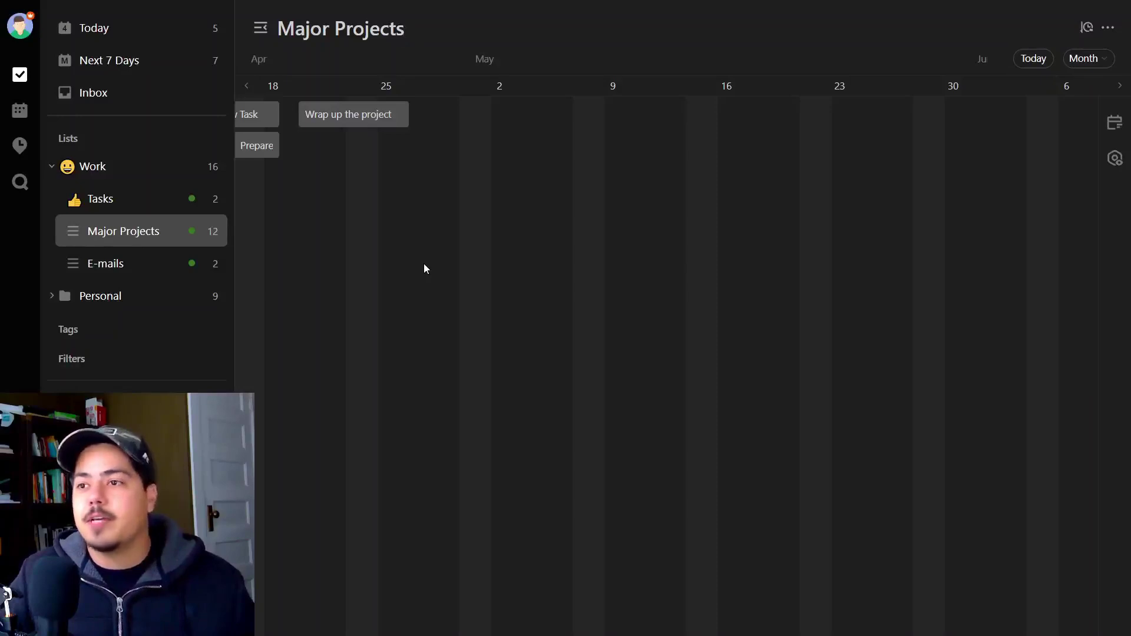
key("w")
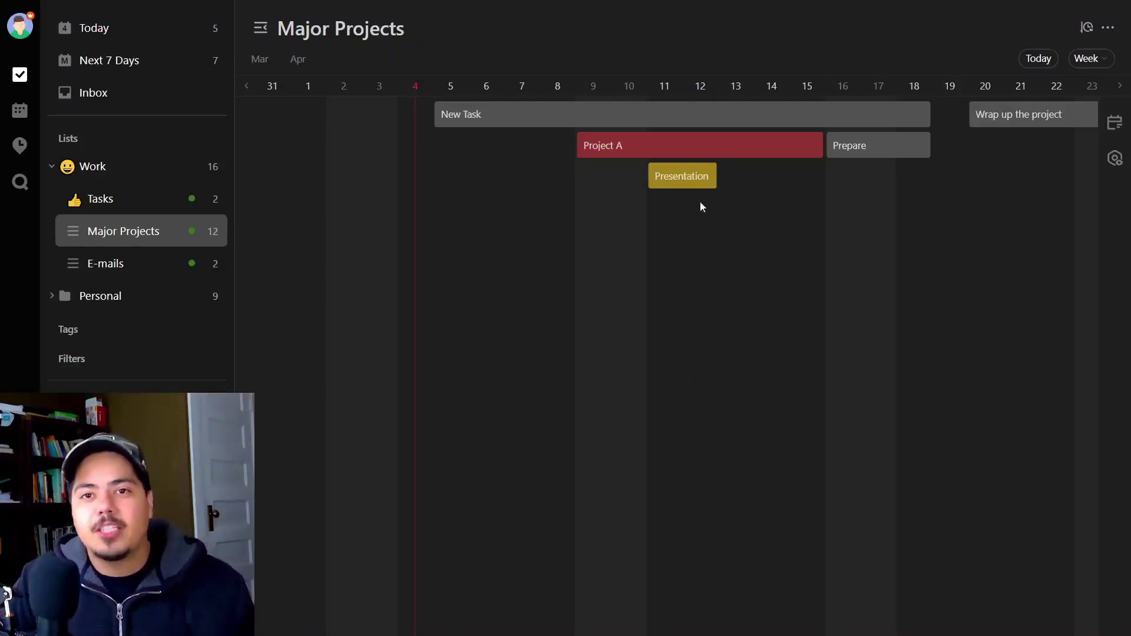
Step: Drag Presentation to Apr 6–7, Prepare to Apr 8–10, and Wrap up the project to Apr 11–17
left_click_drag(542, 161, 505, 134)
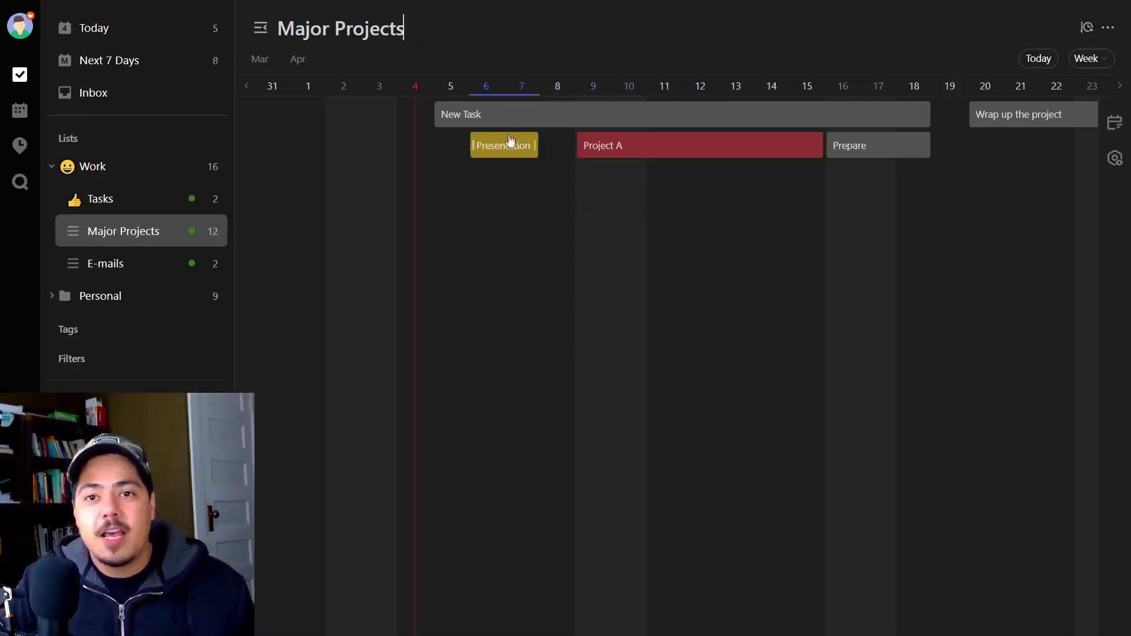
left_click_drag(857, 151, 564, 155)
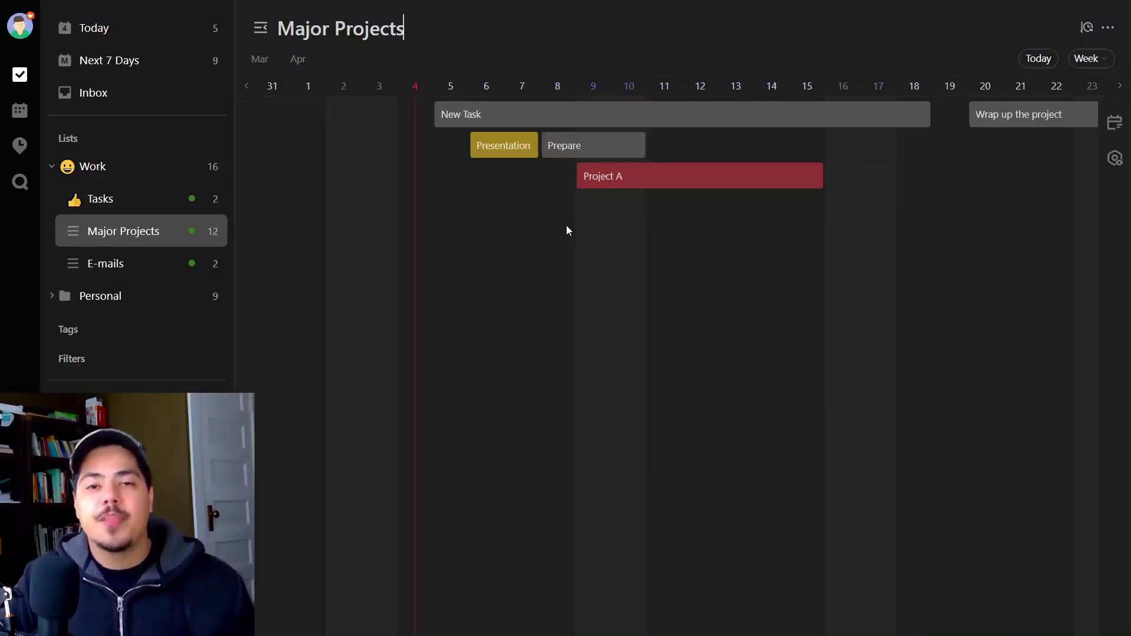
left_click_drag(1018, 125, 691, 141)
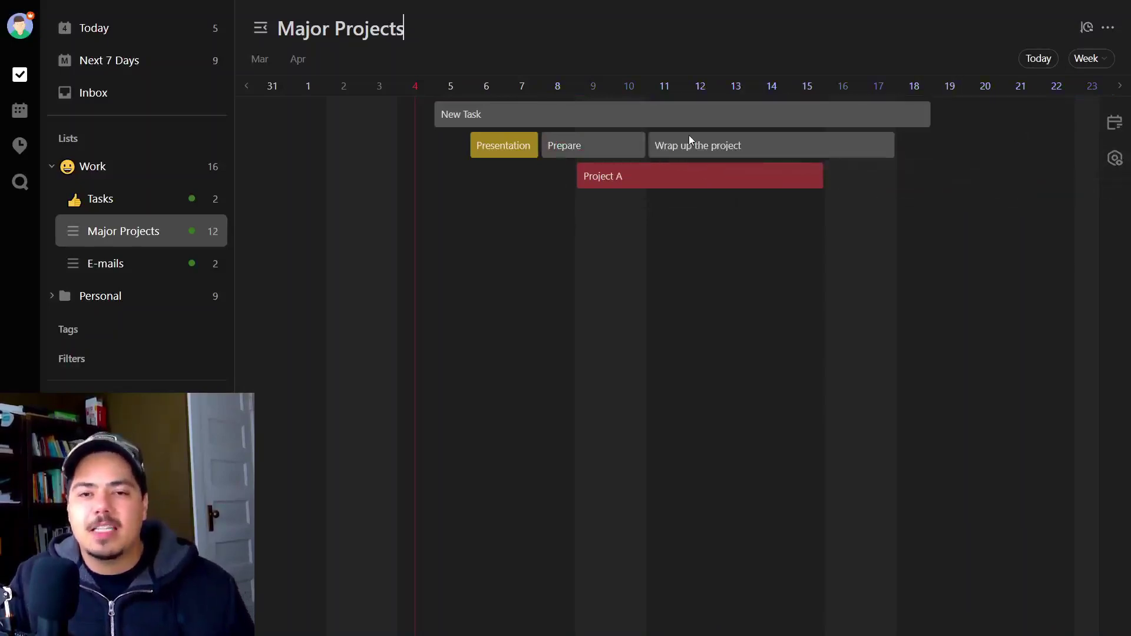